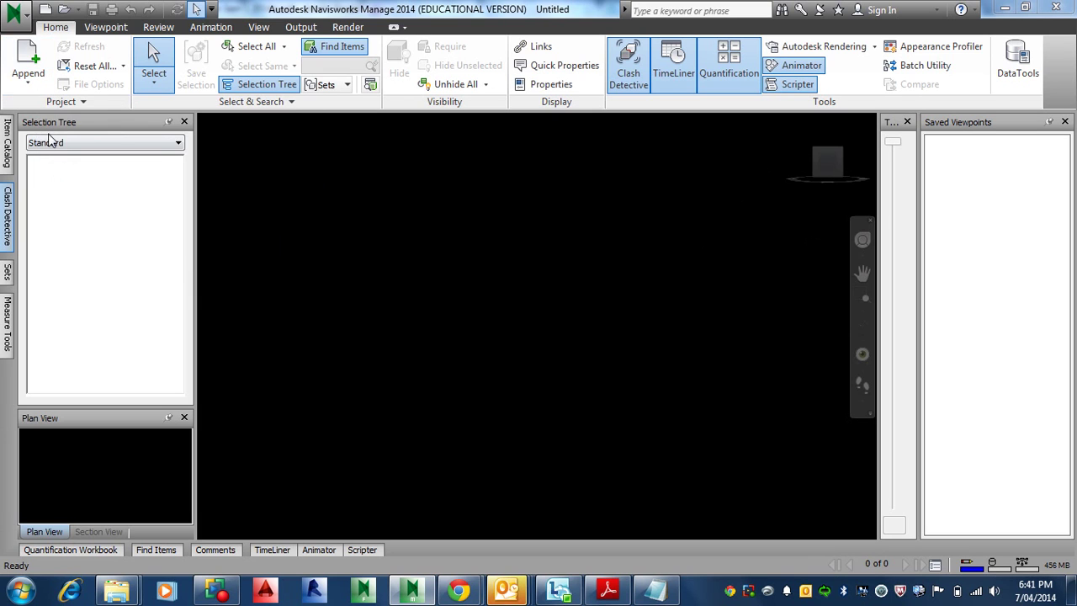
click(34, 84)
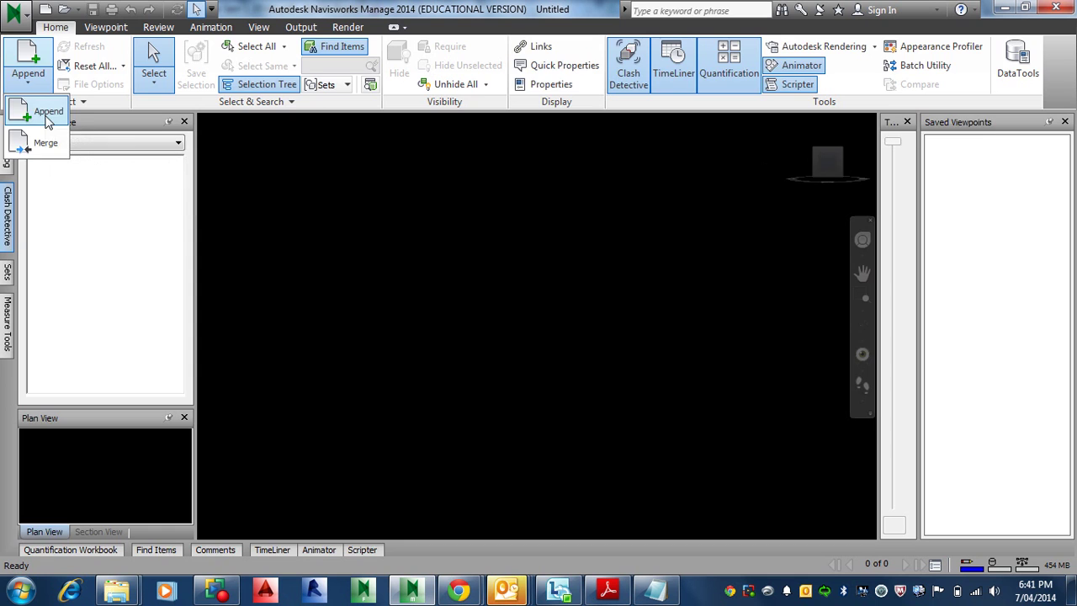
click(48, 114)
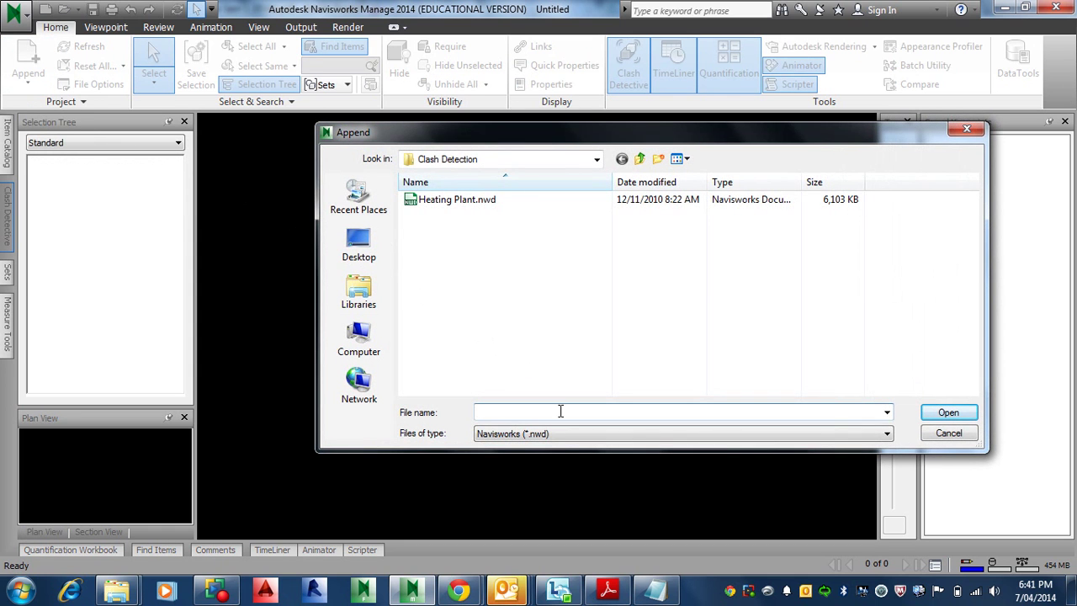
click(560, 435)
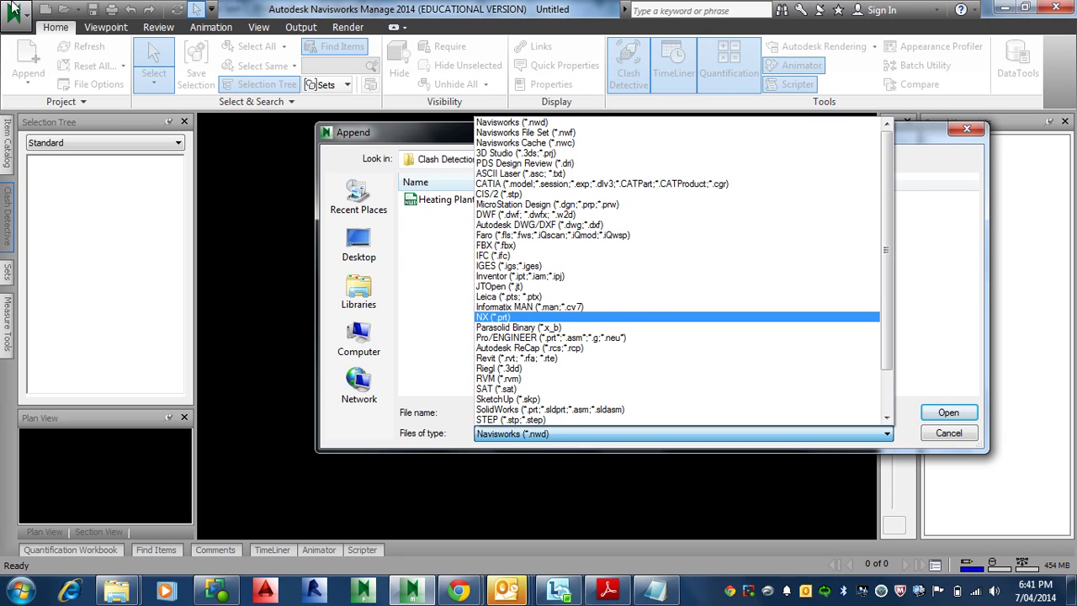
click(940, 430)
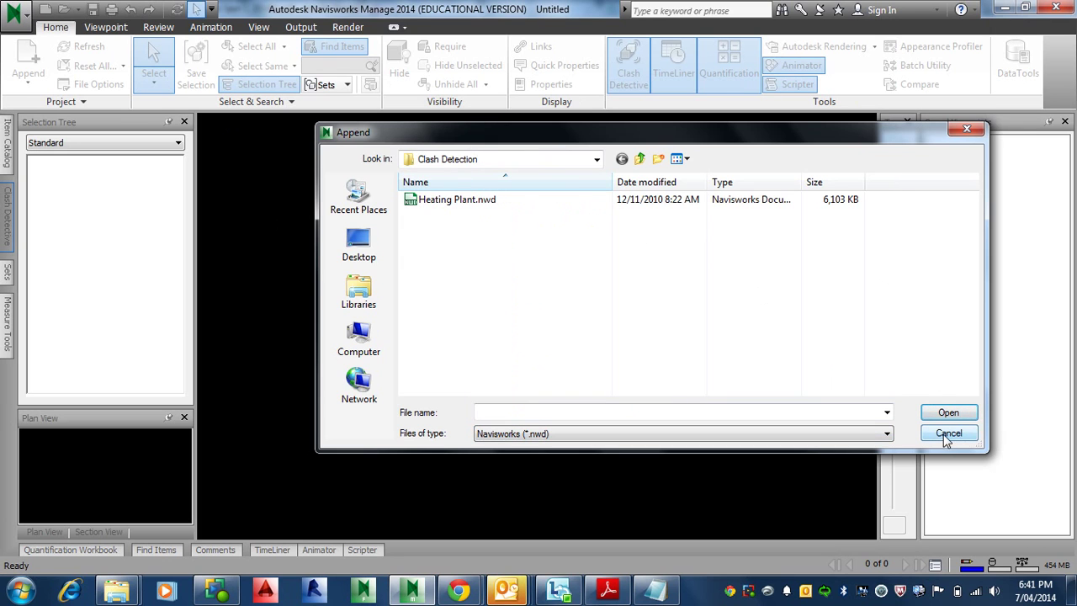
click(944, 432)
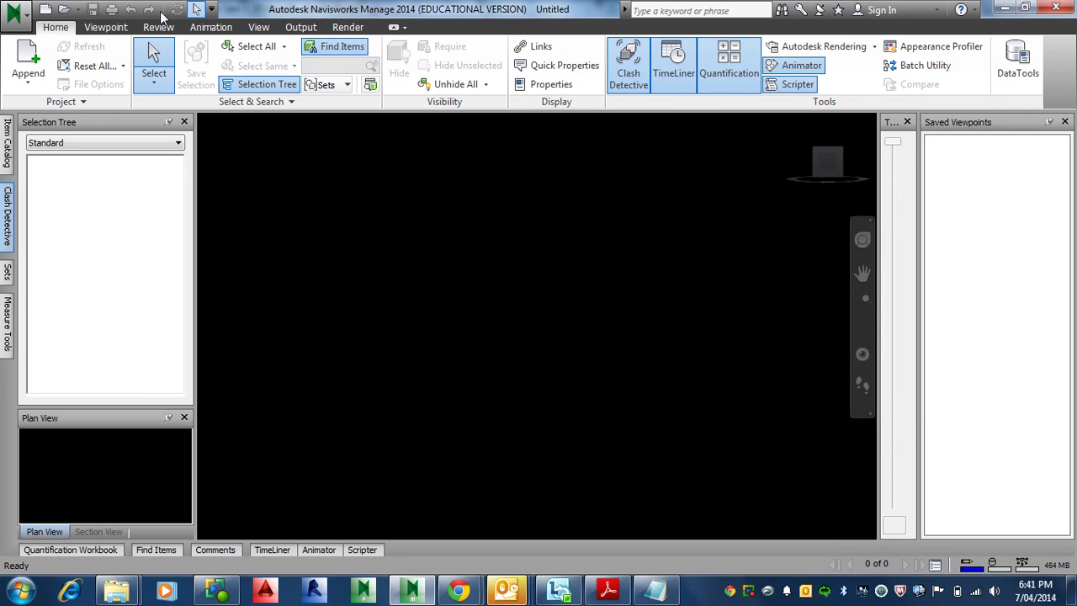
Open the Revit project House Design For Clash Detection-Markup.rvt from the Clash Detection folder
click(63, 8)
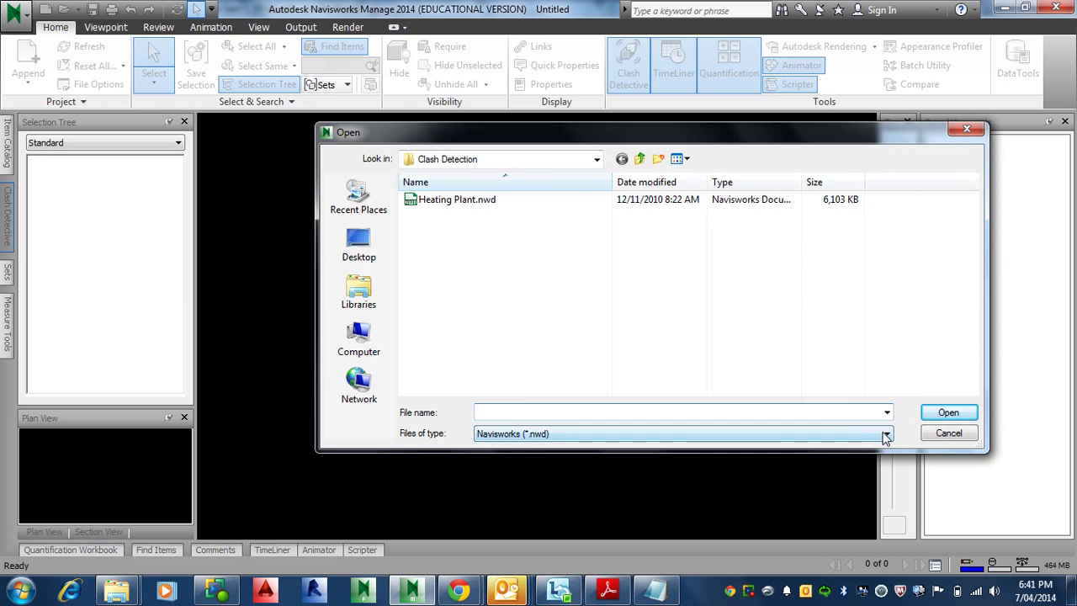
click(885, 434)
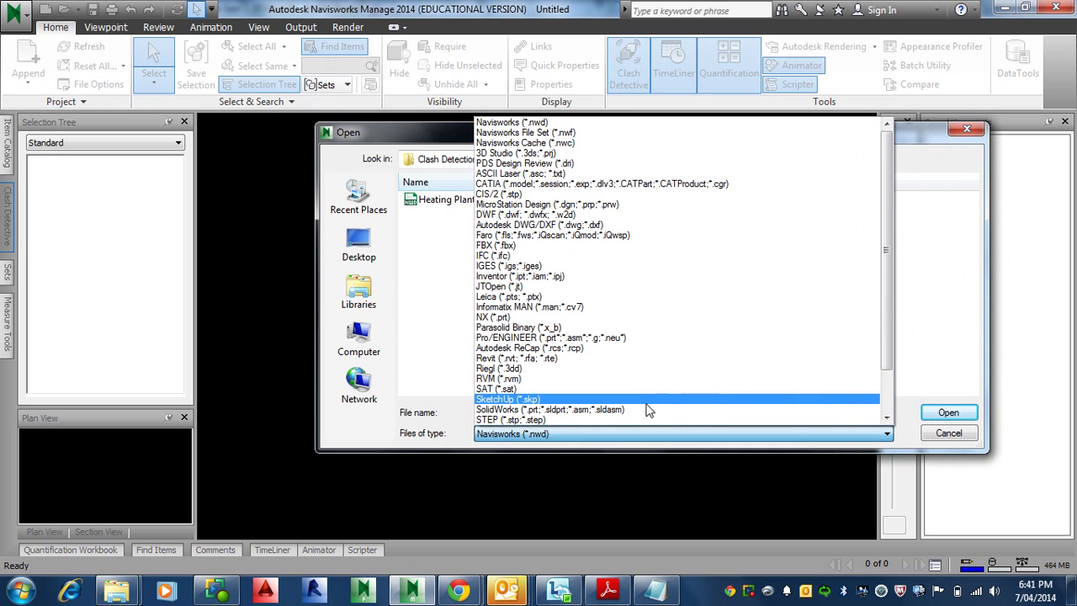
click(591, 358)
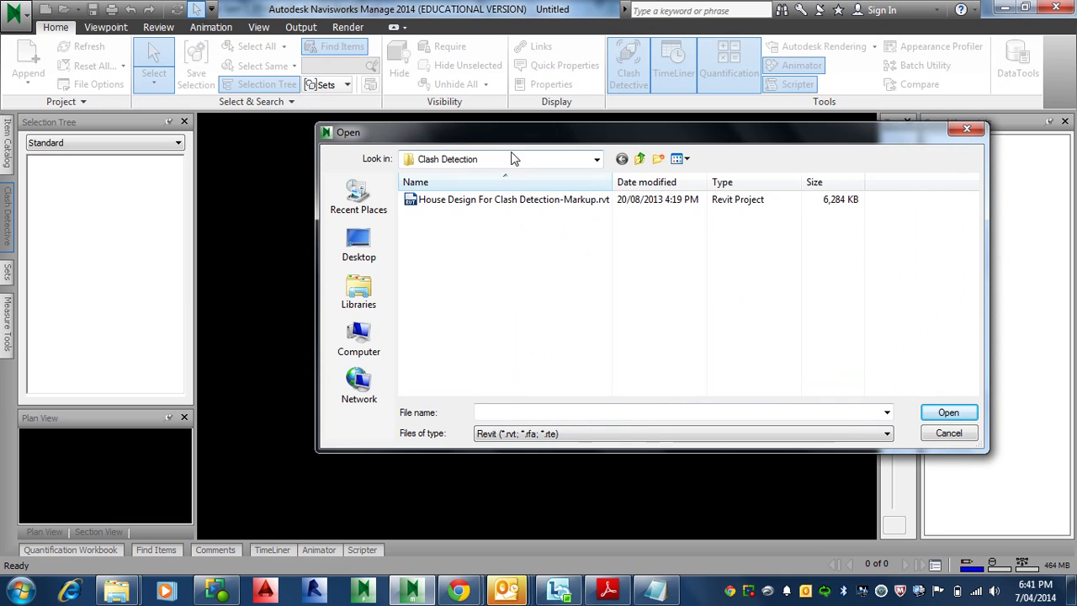
click(597, 159)
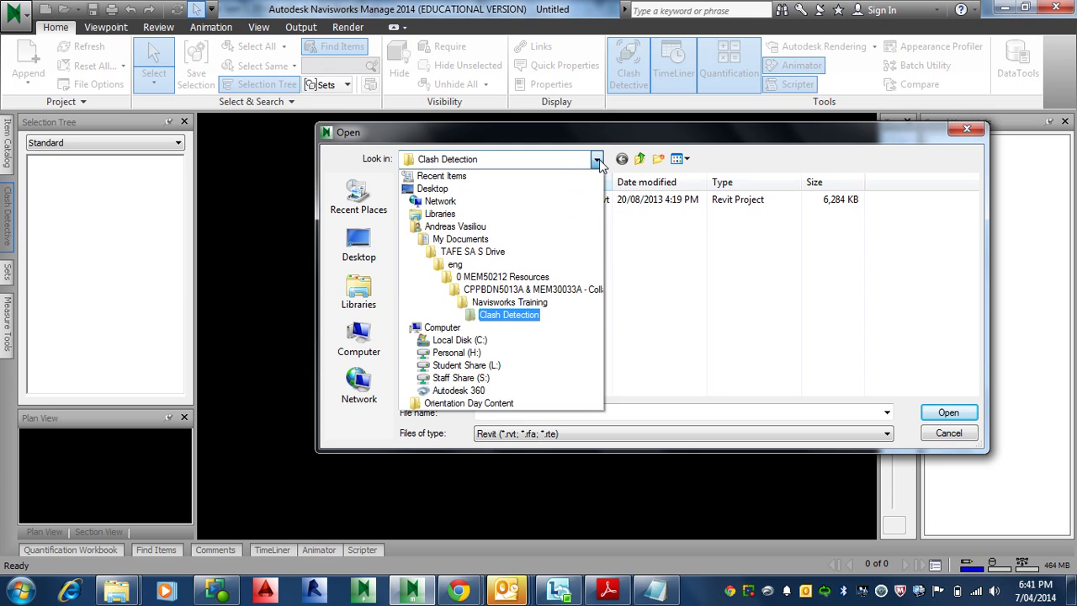
click(598, 160)
click(577, 202)
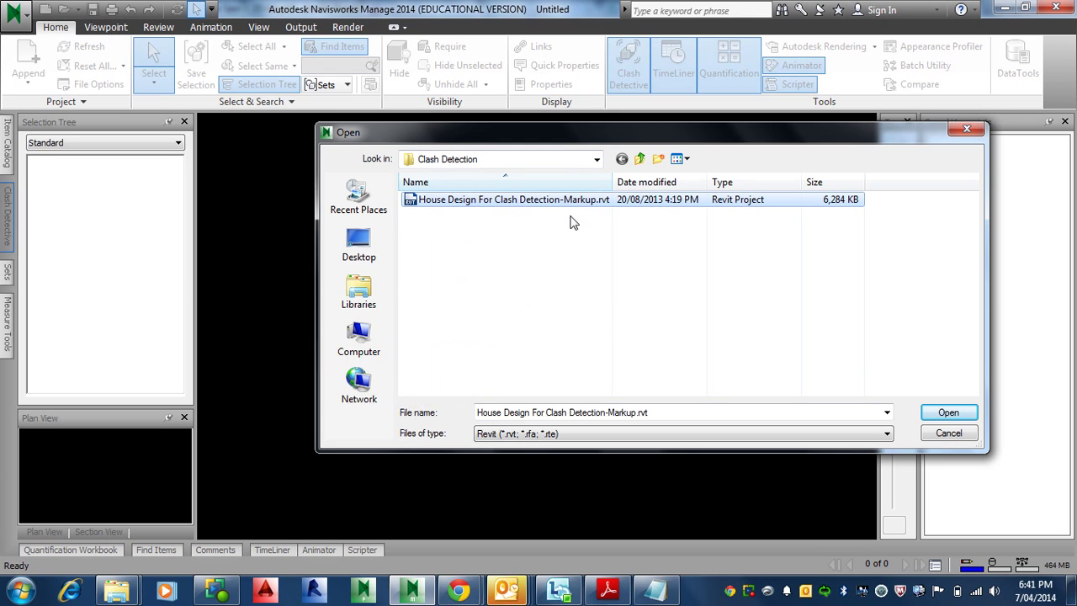
click(947, 412)
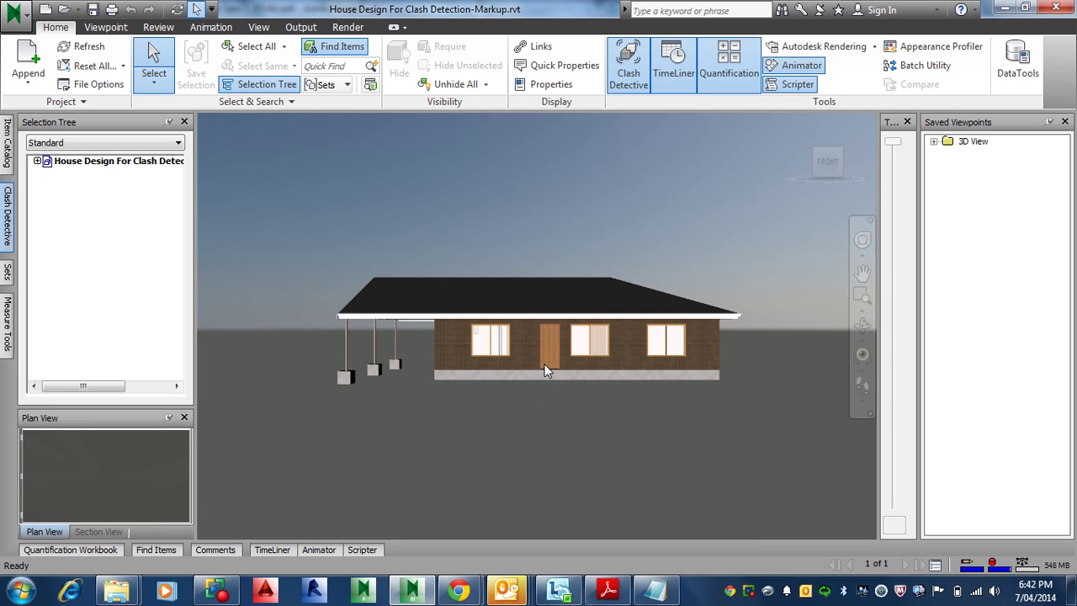
Load the Navisworks Extended workspace
mouse_move(545, 368)
shift+middle_down()
mouse_move(623, 391)
mouse_move(656, 367)
mouse_move(614, 365)
mouse_move(645, 365)
shift+middle_up()
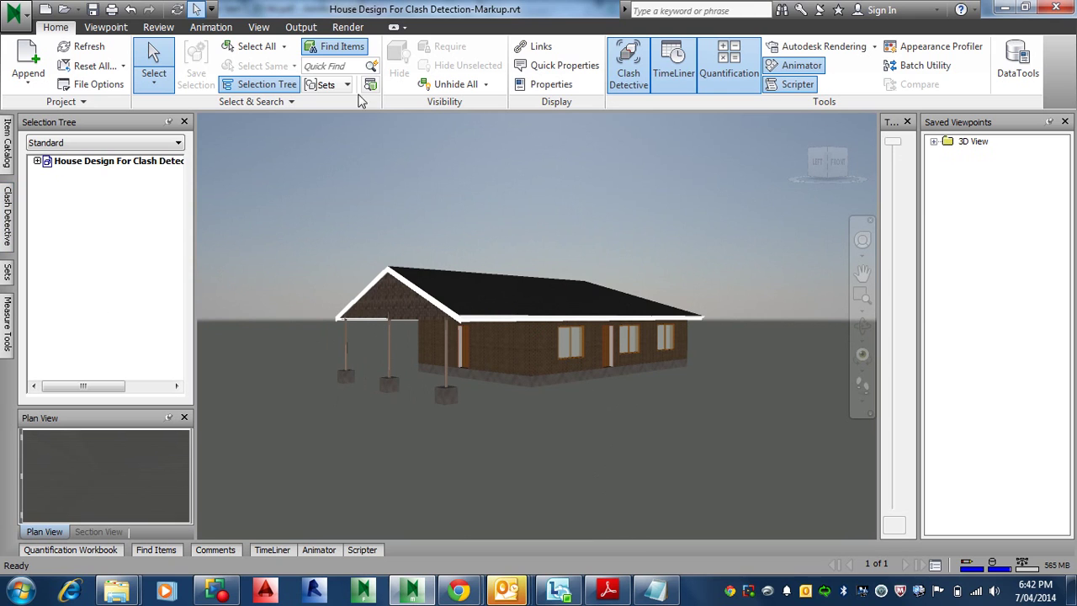
click(259, 28)
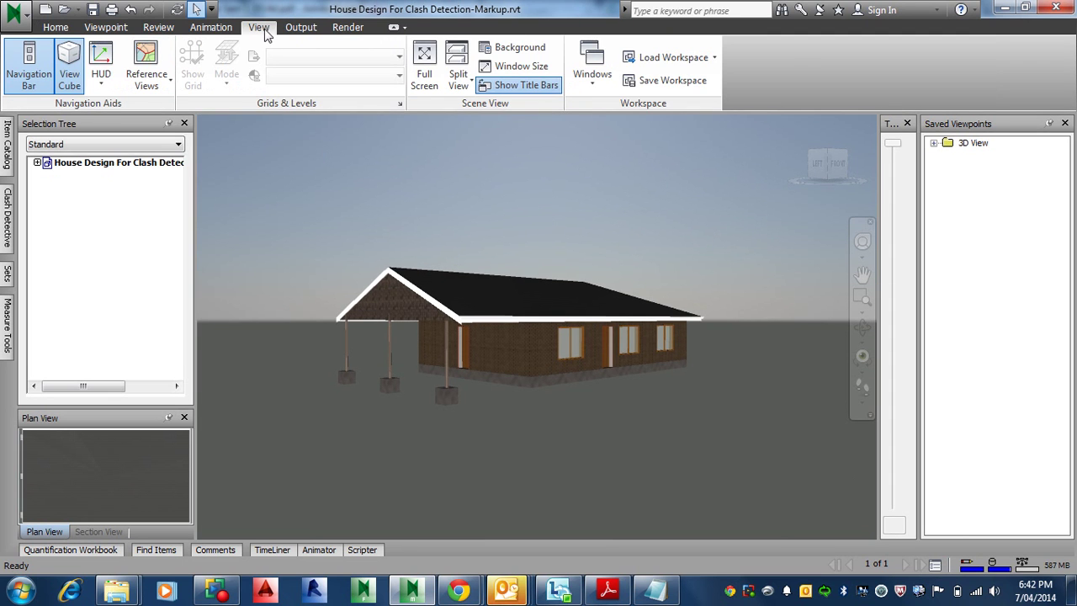
click(712, 59)
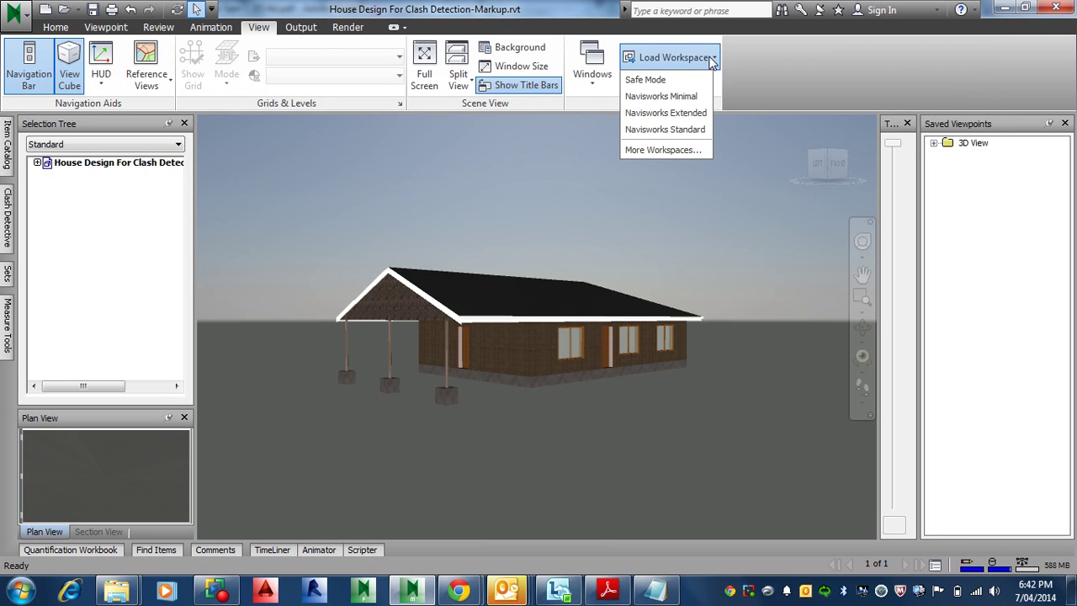
click(690, 115)
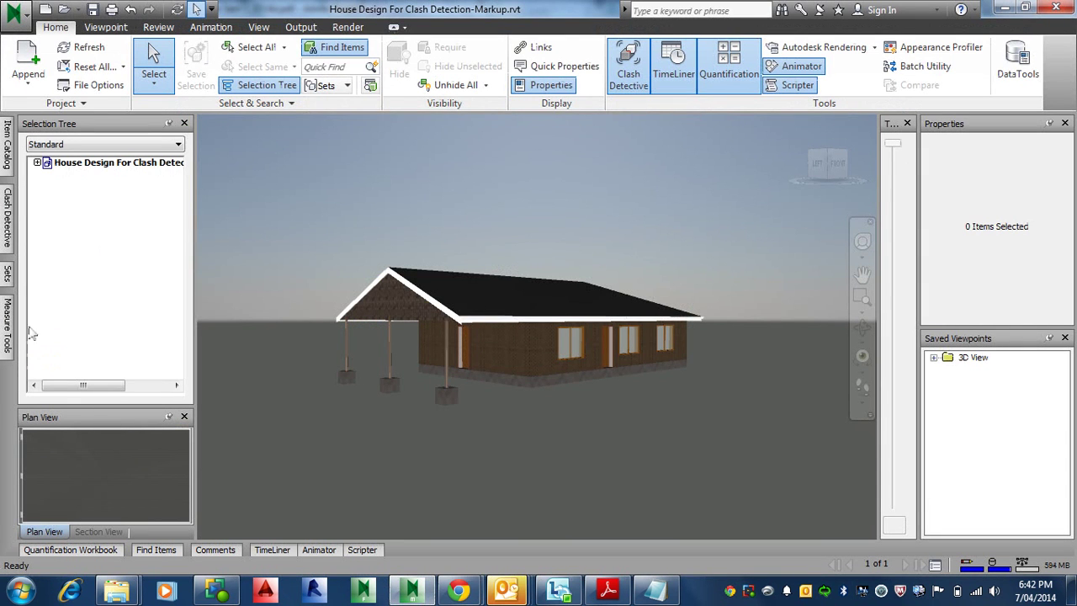
click(7, 217)
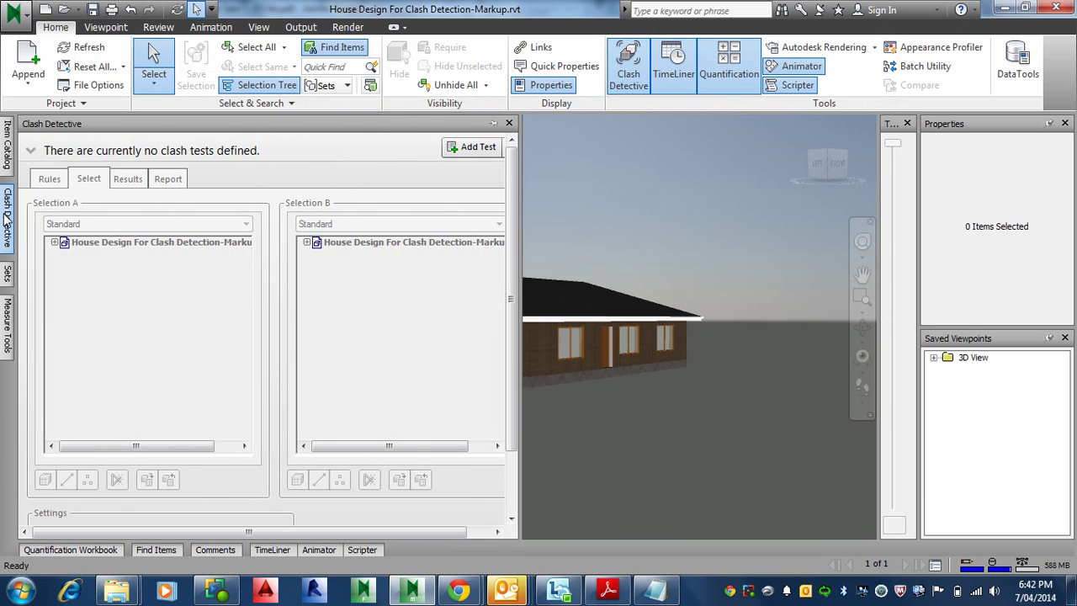
click(8, 145)
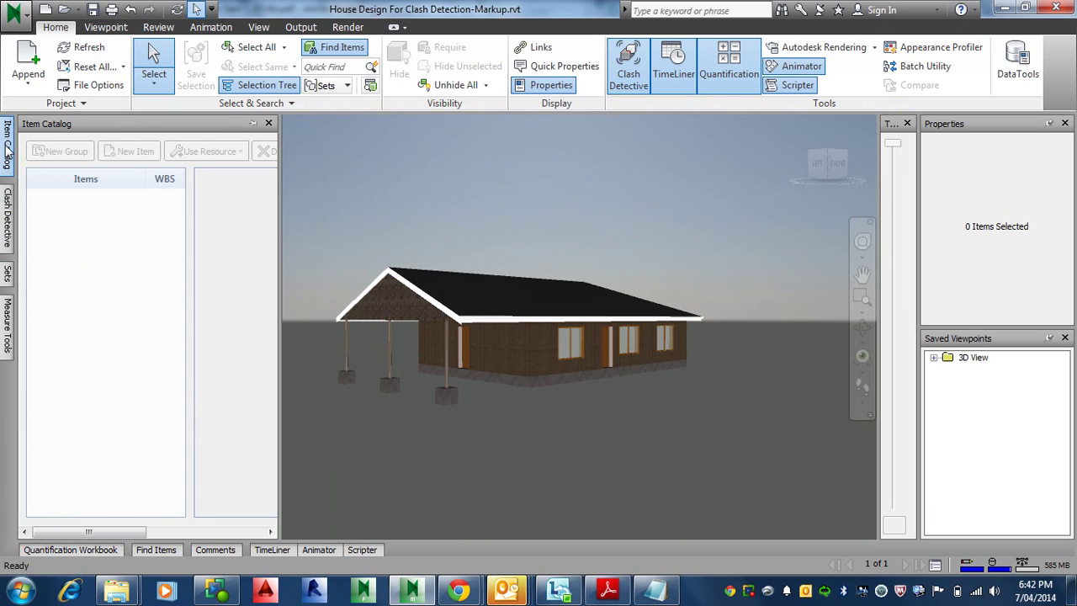
click(9, 273)
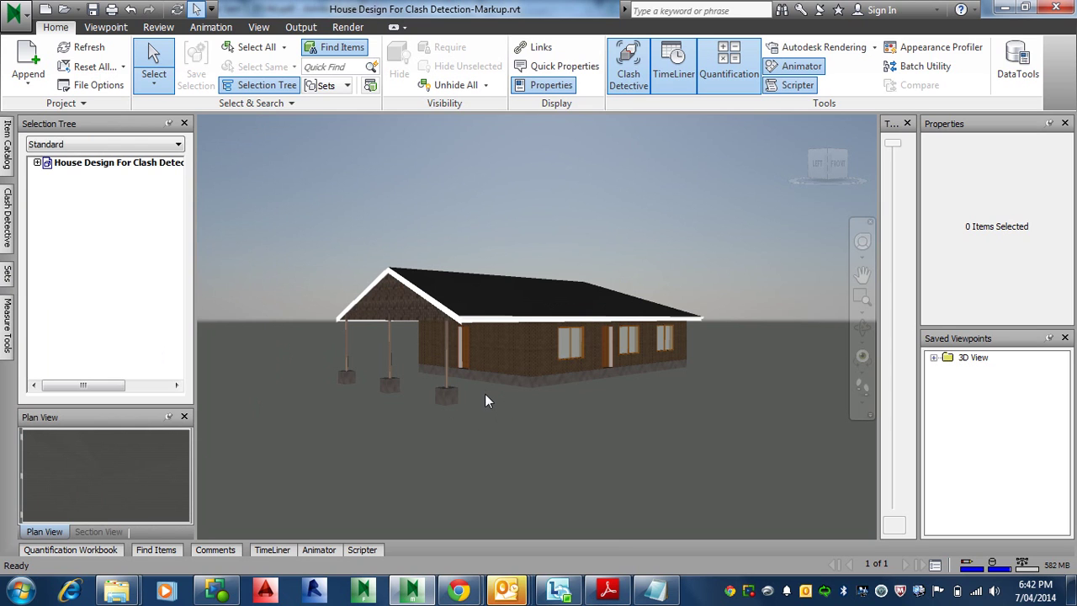
Select the sloping fascia on the near side of the carport gable, view its Revit Type properties, and clear the selection
click(444, 313)
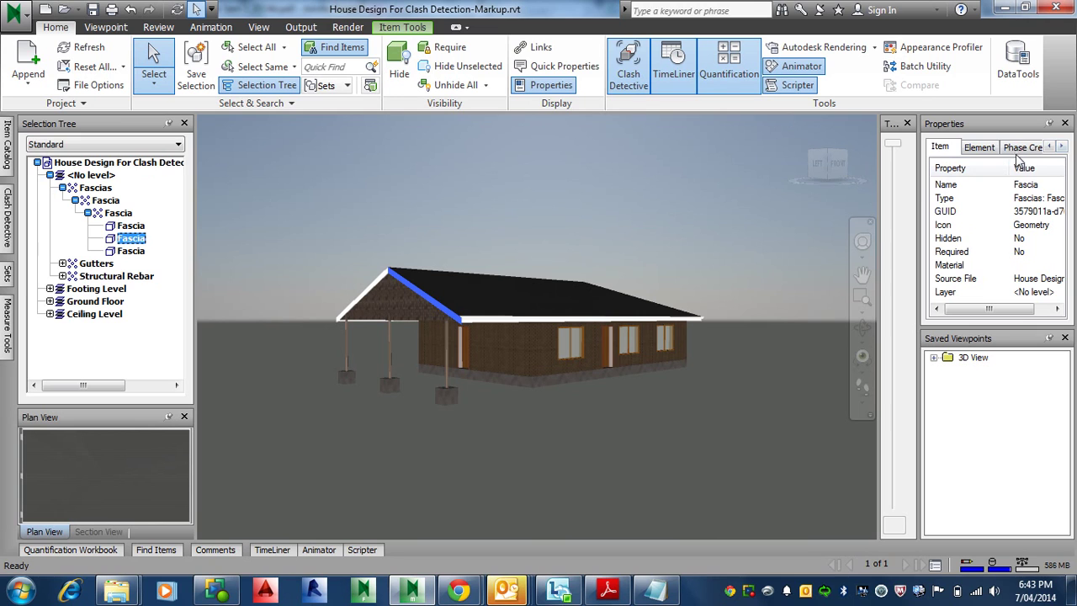
click(1061, 148)
click(1061, 148)
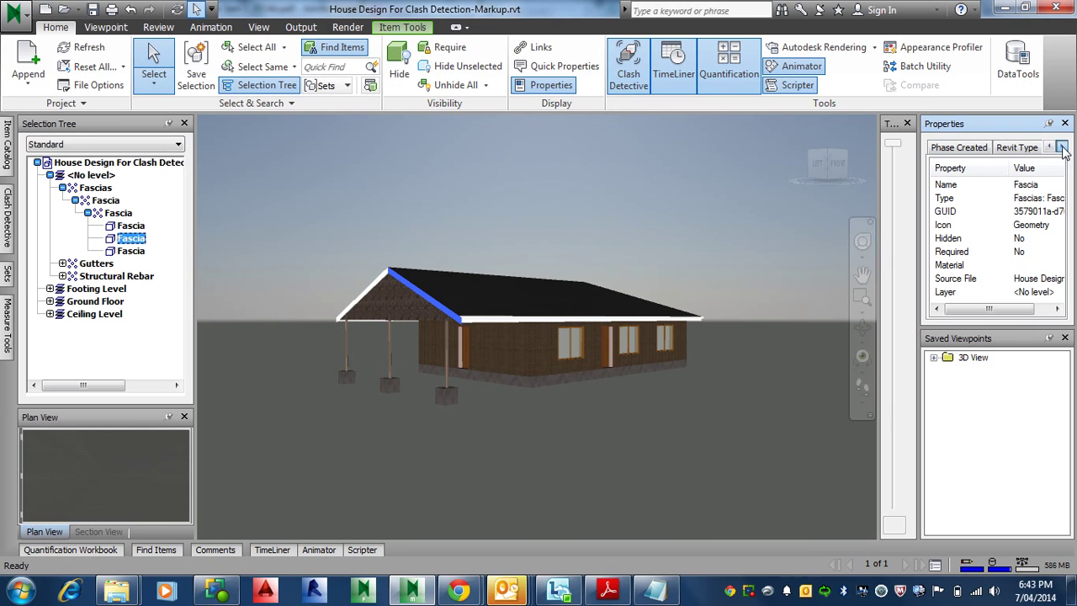
click(1015, 150)
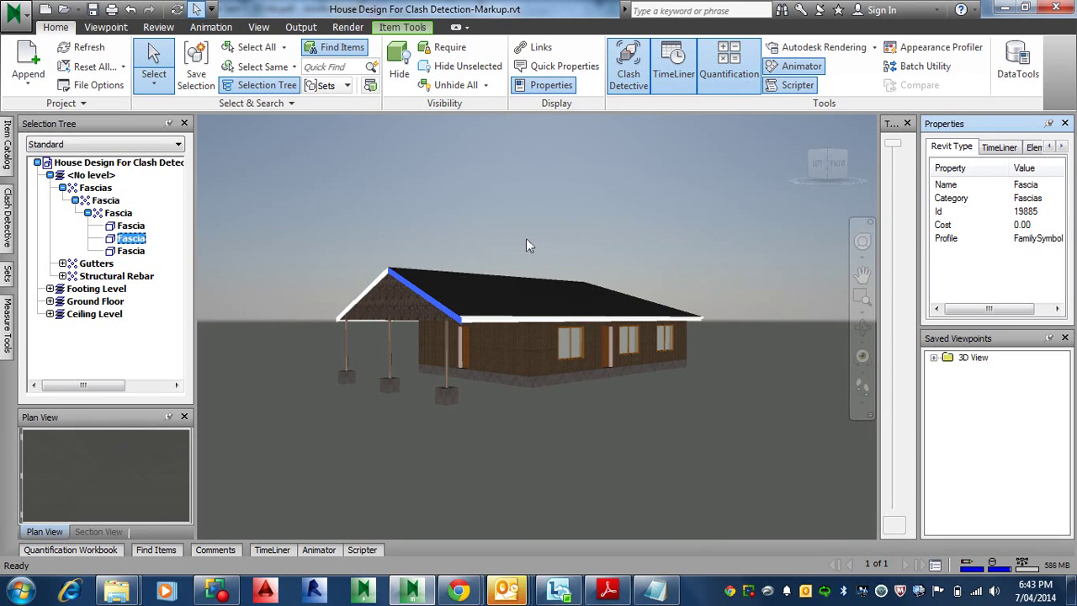
click(361, 295)
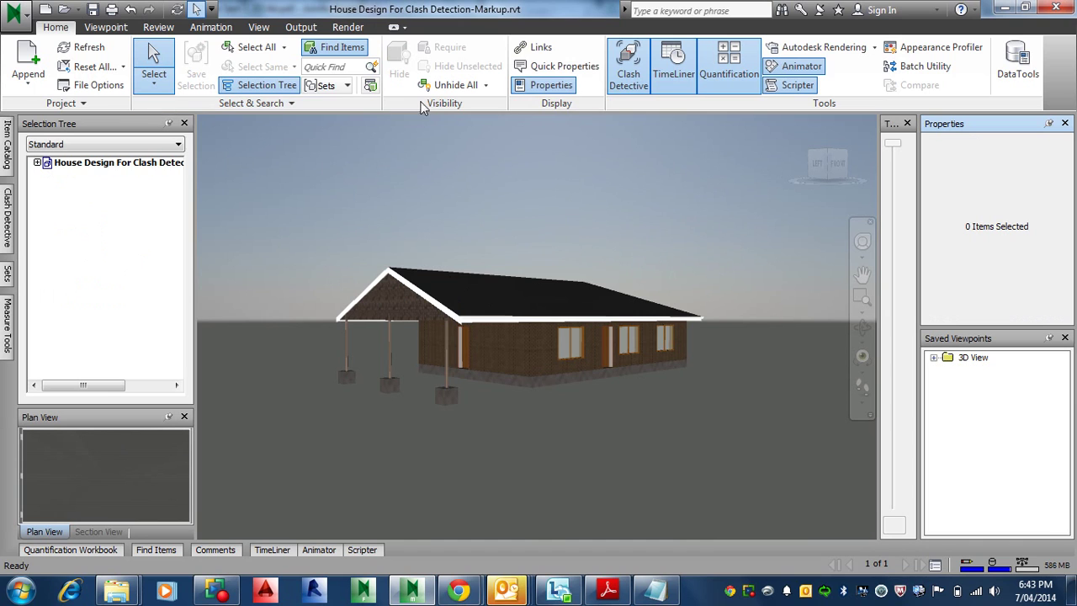
Set the selection resolution to Layer and select the layer containing the sloping gable fascia in the model
click(285, 104)
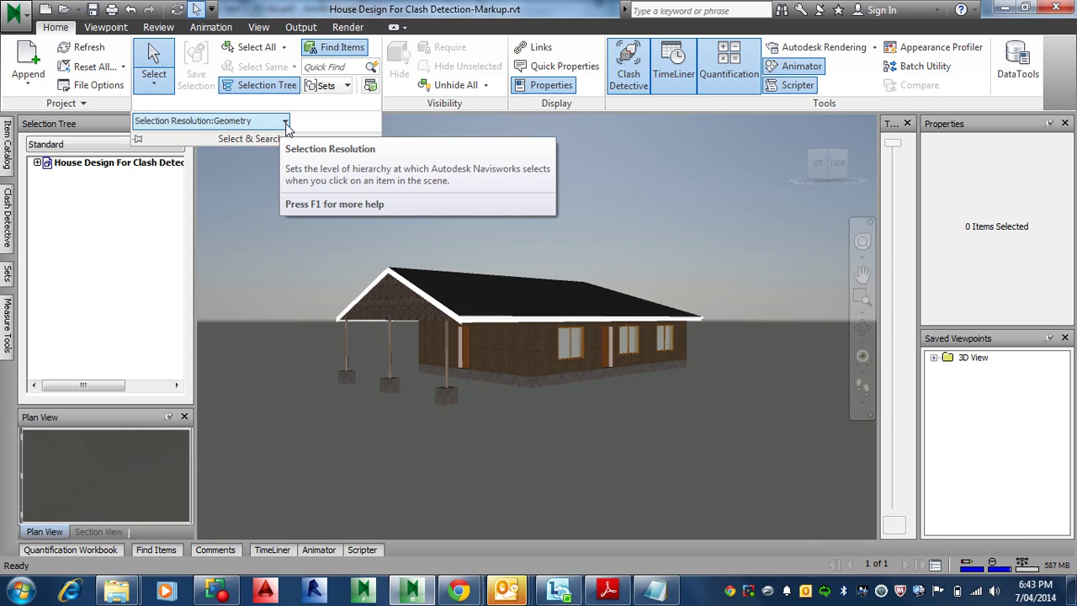
click(286, 124)
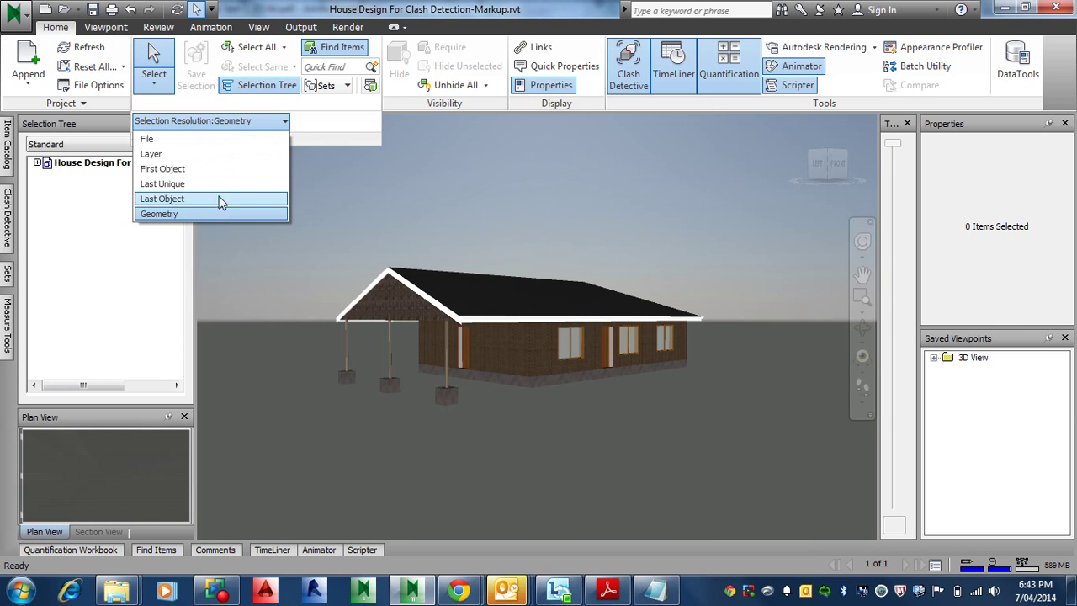
click(180, 157)
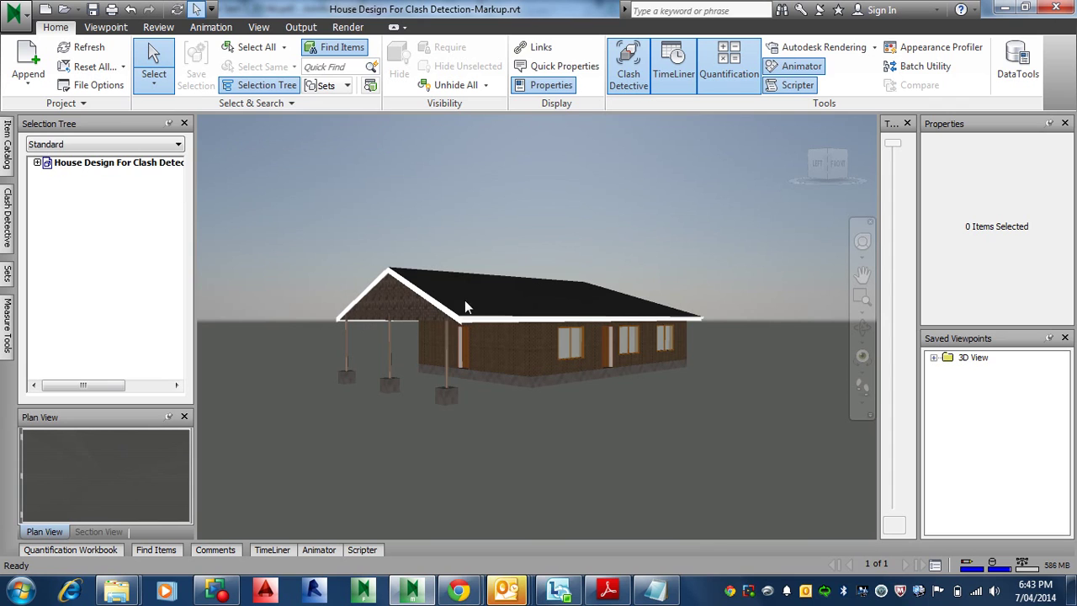
click(438, 311)
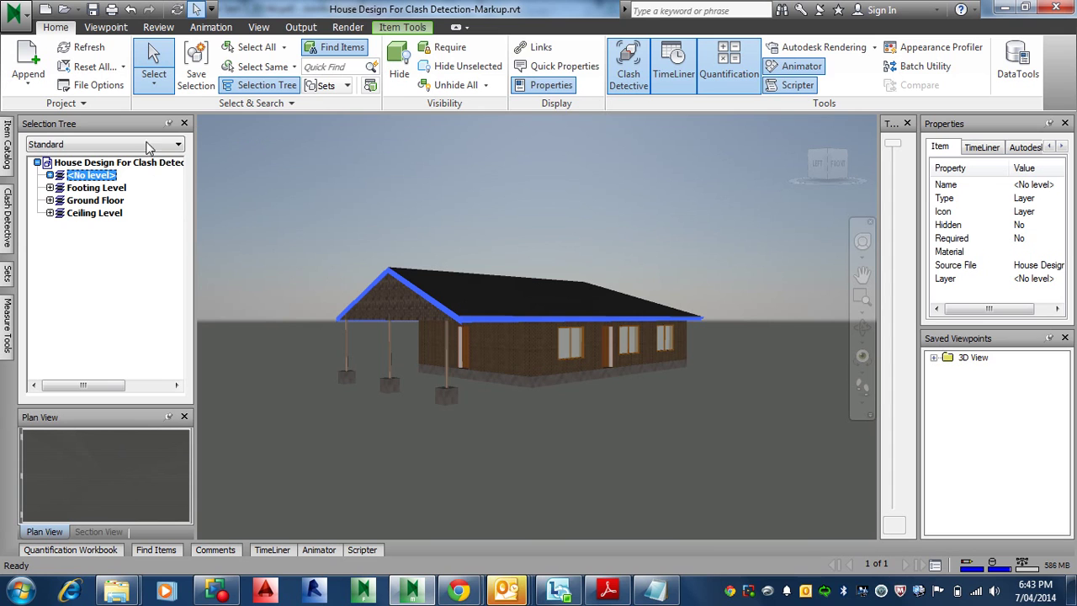
Set the selection resolution to Geometry and select the sloping gable fascia, followed by the nearest carport column
click(272, 103)
click(272, 122)
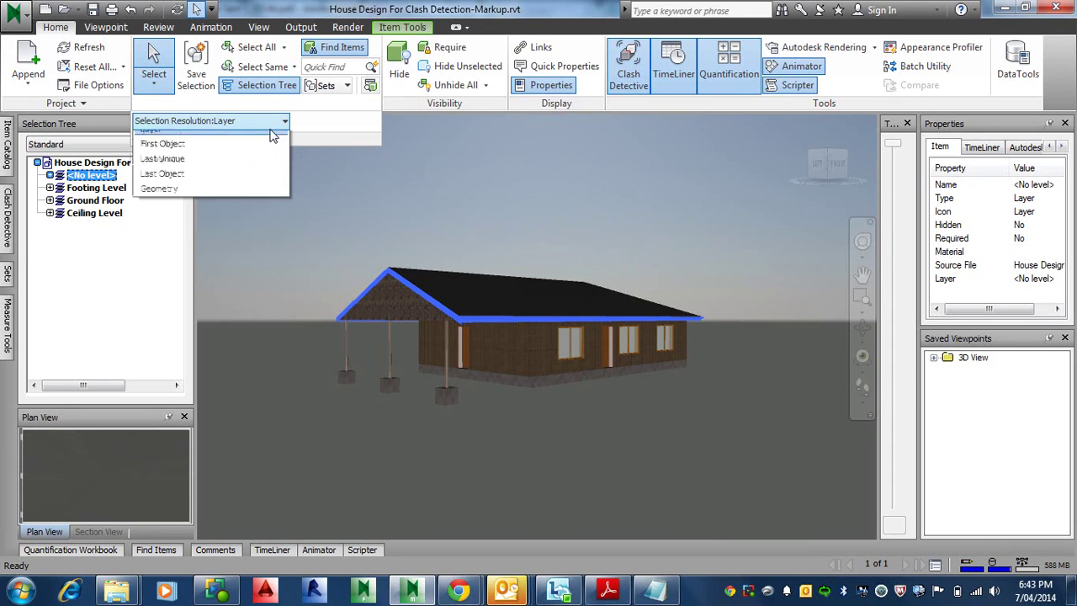
click(199, 216)
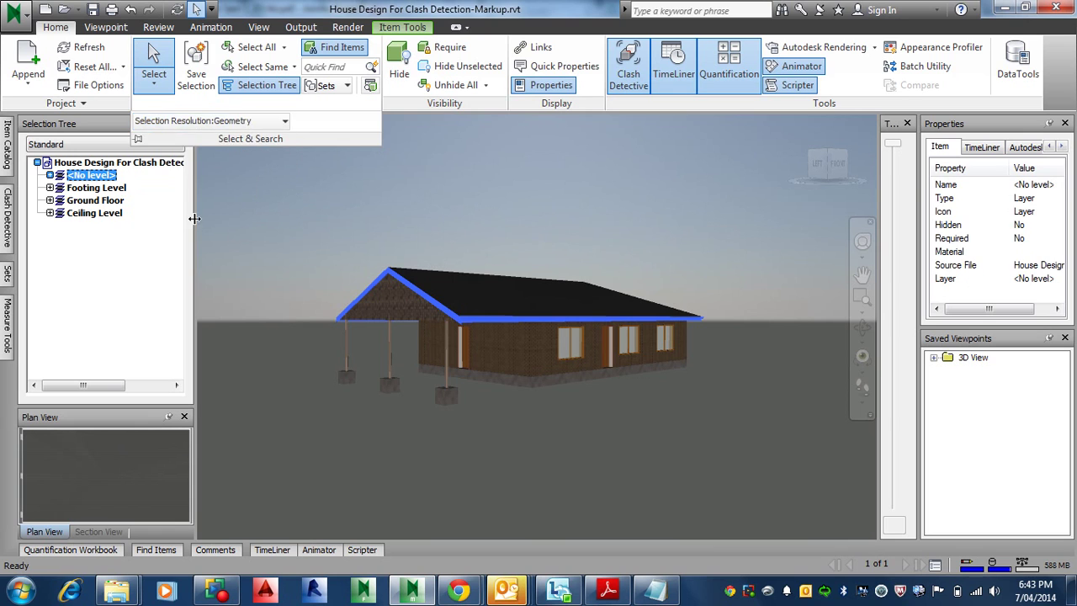
click(412, 292)
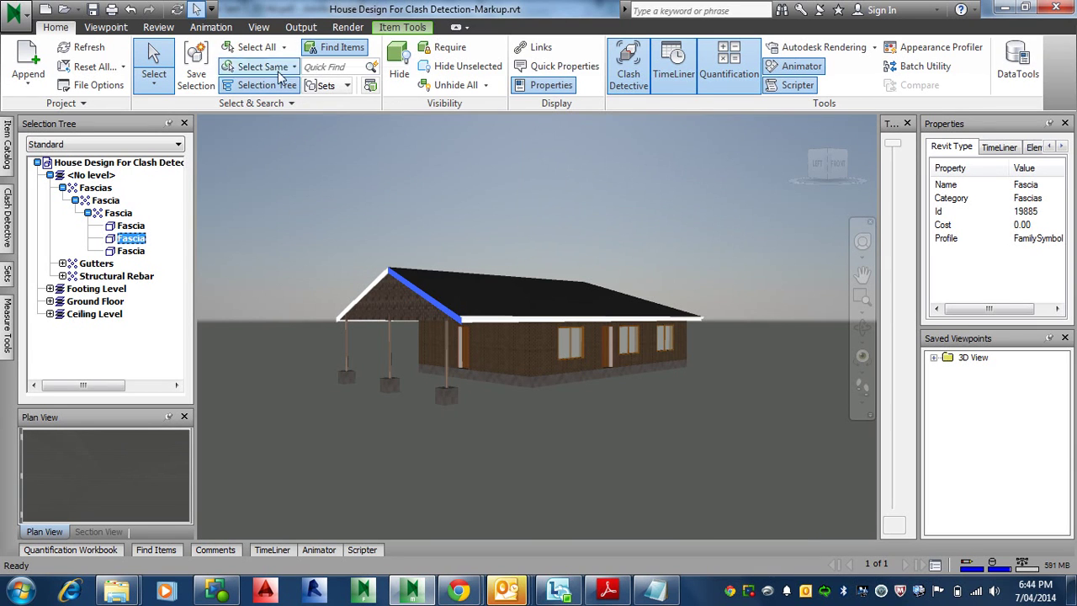
click(445, 357)
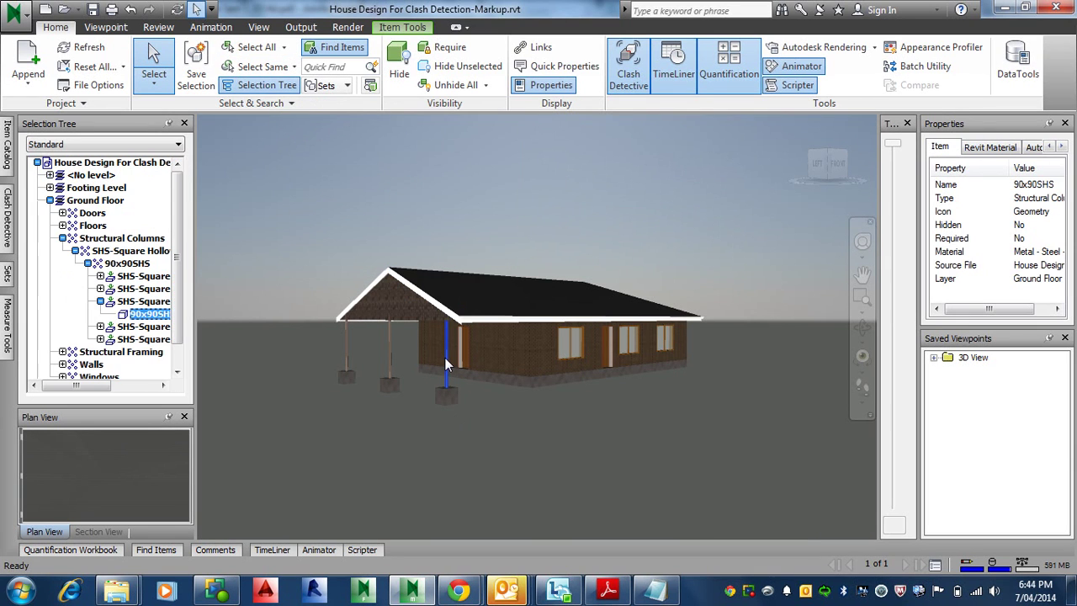
Set the selection resolution to Layer, select the Ground Floor layer by picking the middle carport column, and clear the selection
click(296, 104)
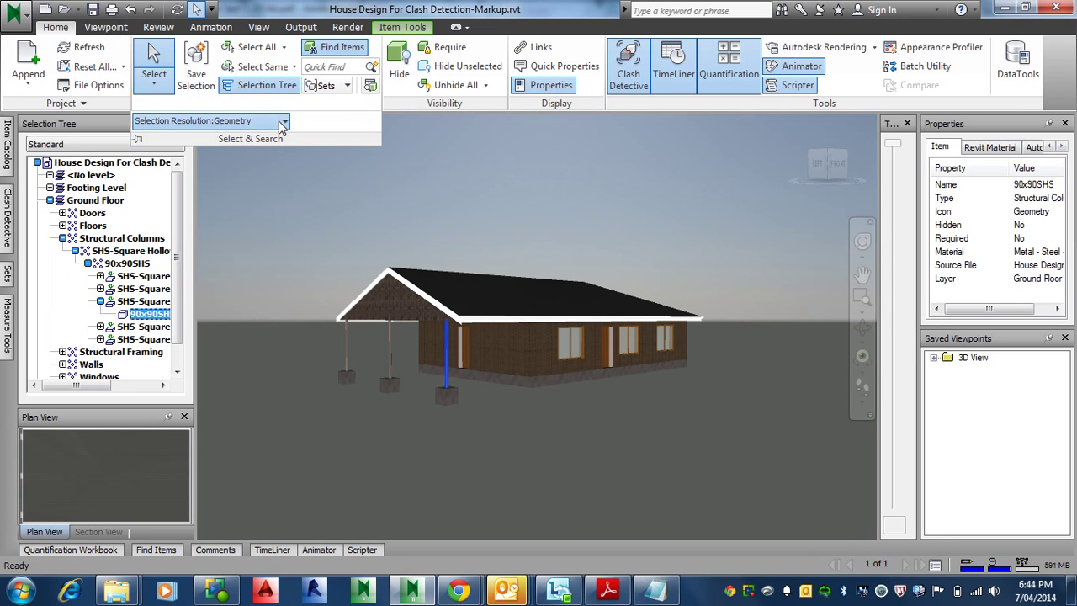
click(252, 120)
click(225, 154)
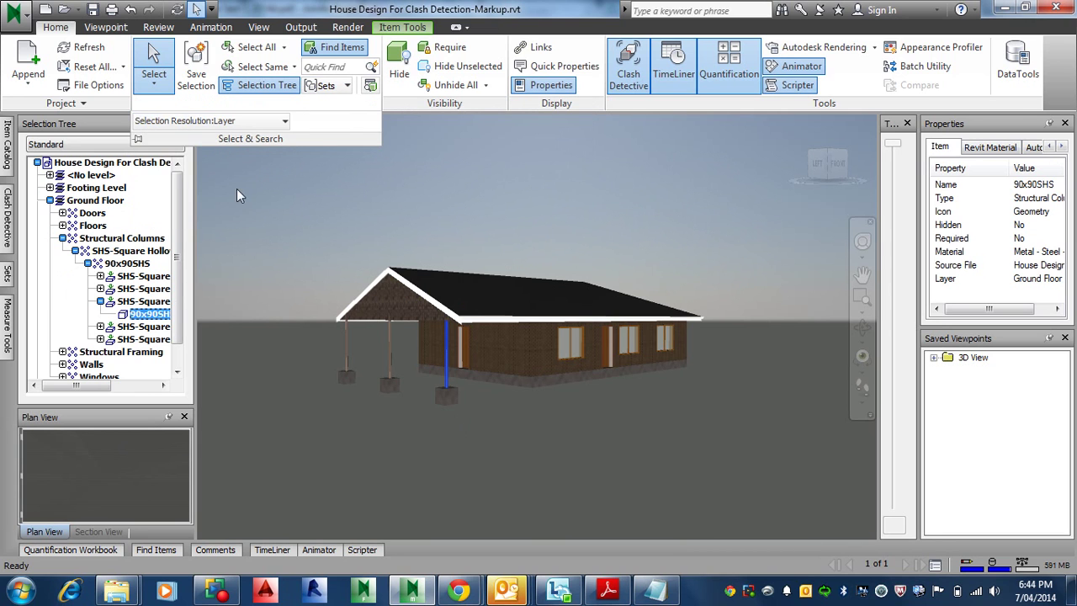
click(382, 349)
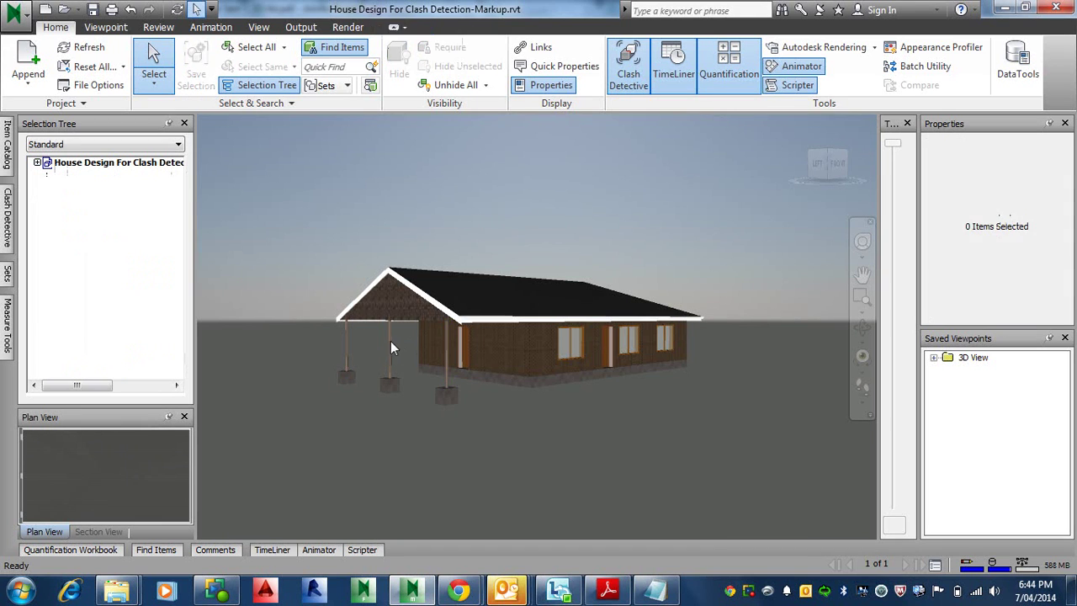
click(389, 342)
scroll(392, 376, up, 3)
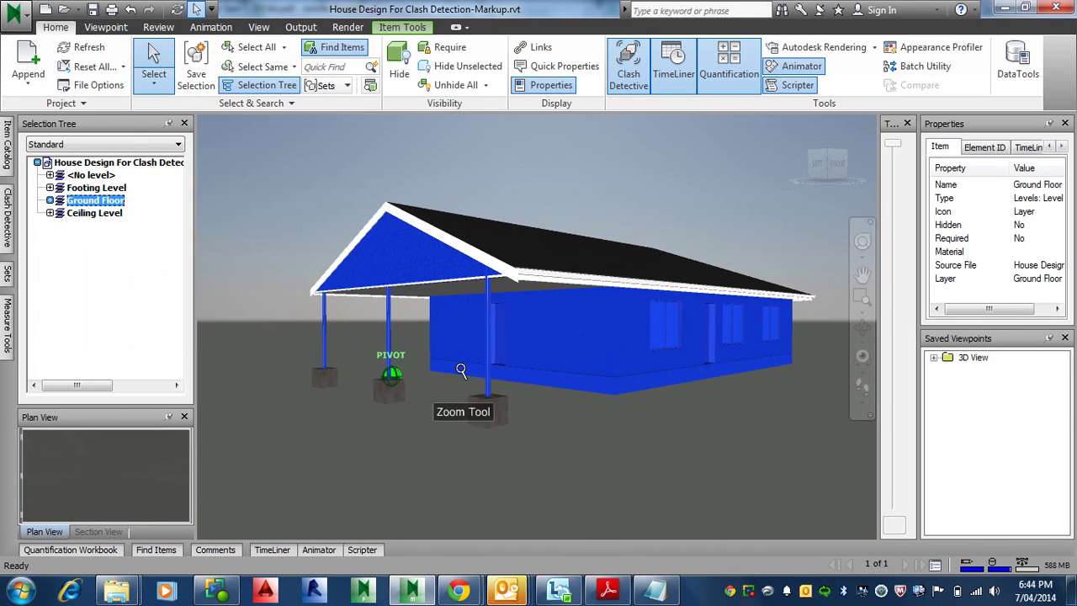
key(Escape)
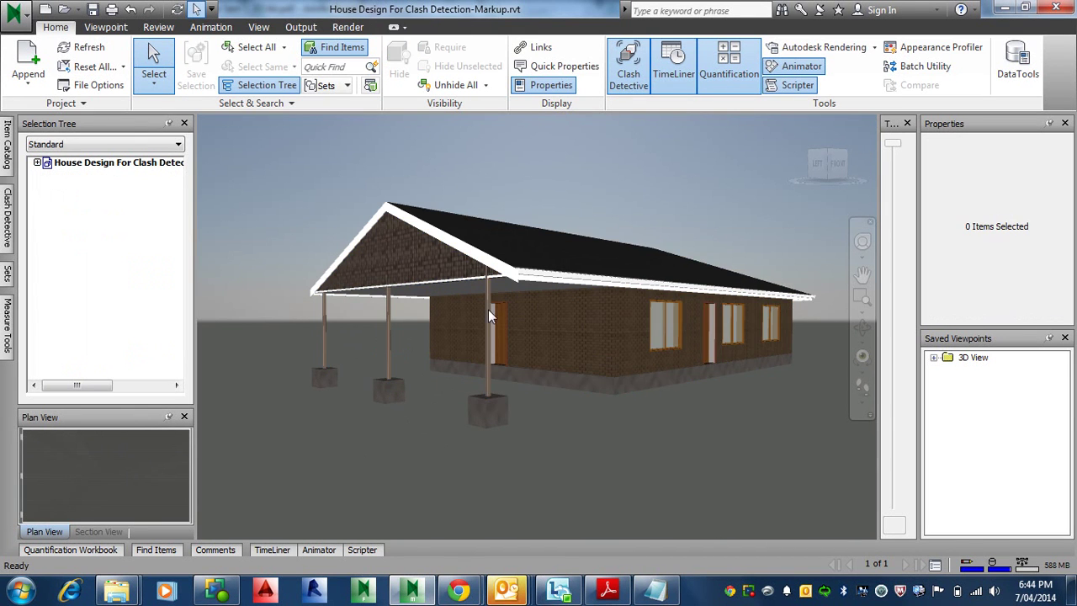
Select the Ground Floor layer from the nearest carport column, the Footing Level from its footing, and Ground Floor again from the house base, then clear the selection
click(487, 387)
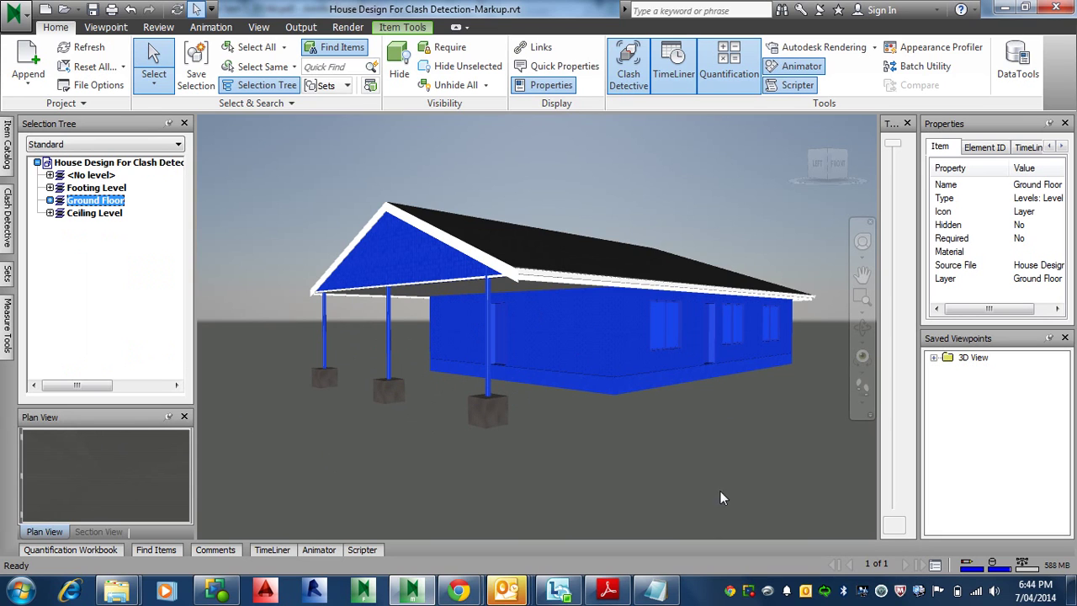
click(491, 412)
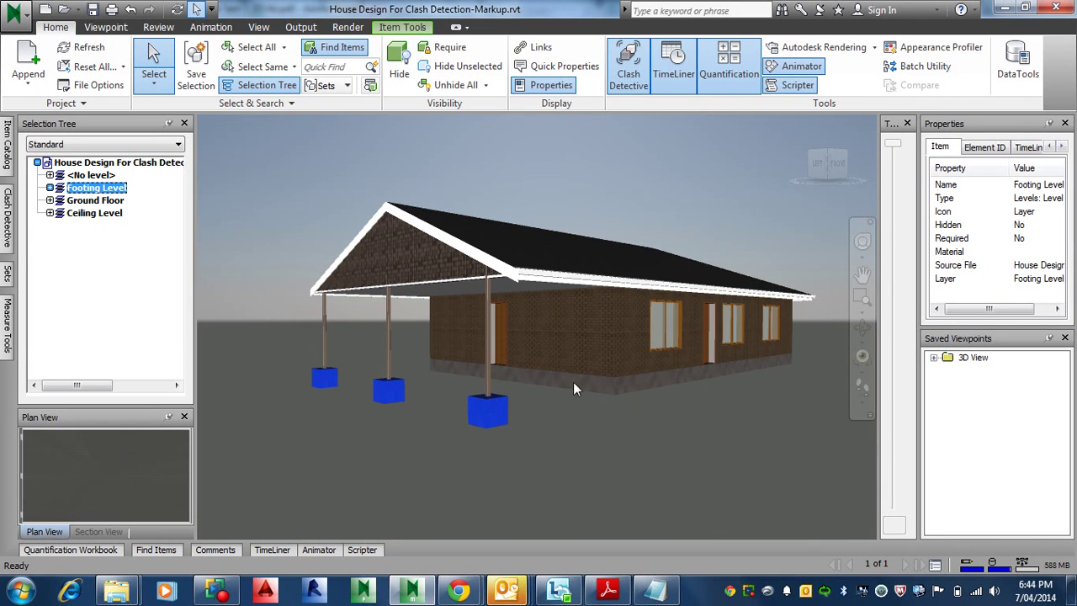
click(620, 385)
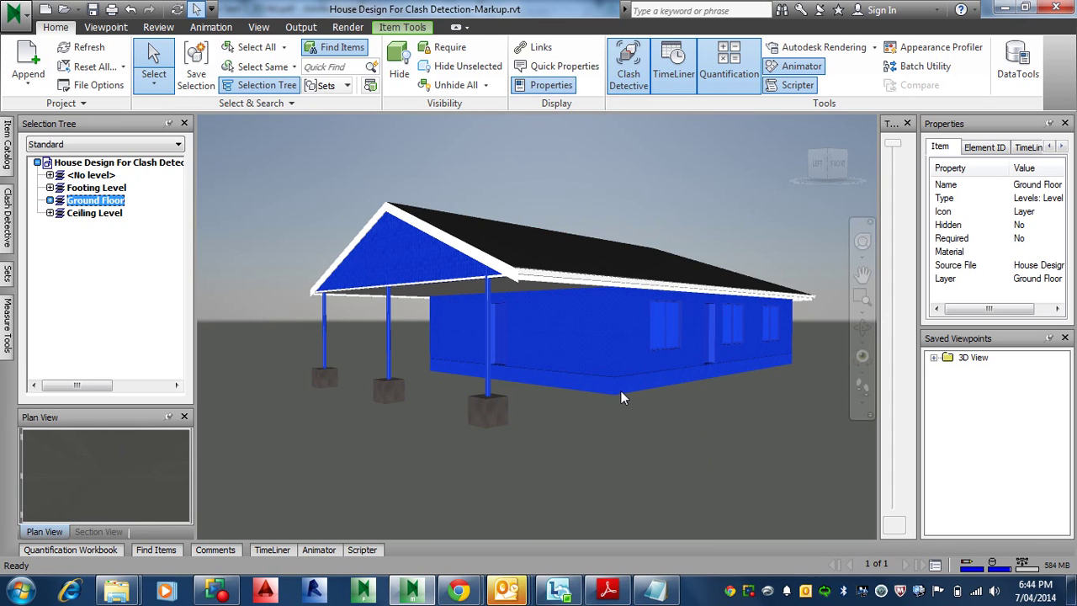
click(635, 393)
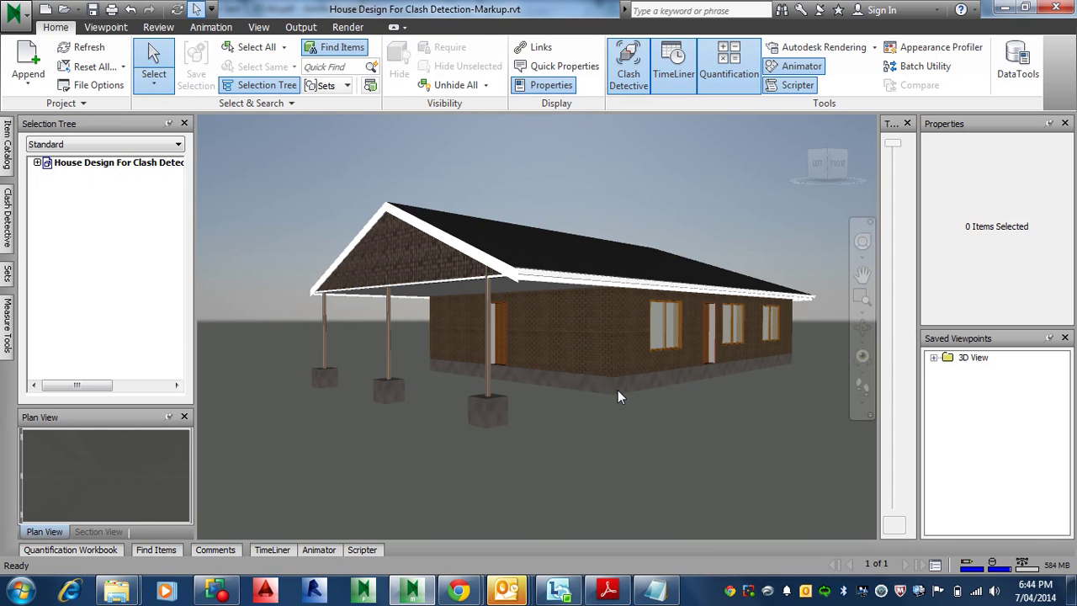
Select the <No level> layer by picking the long horizontal fascia beside the carport gable, and clear the selection
scroll(552, 282, up, 4)
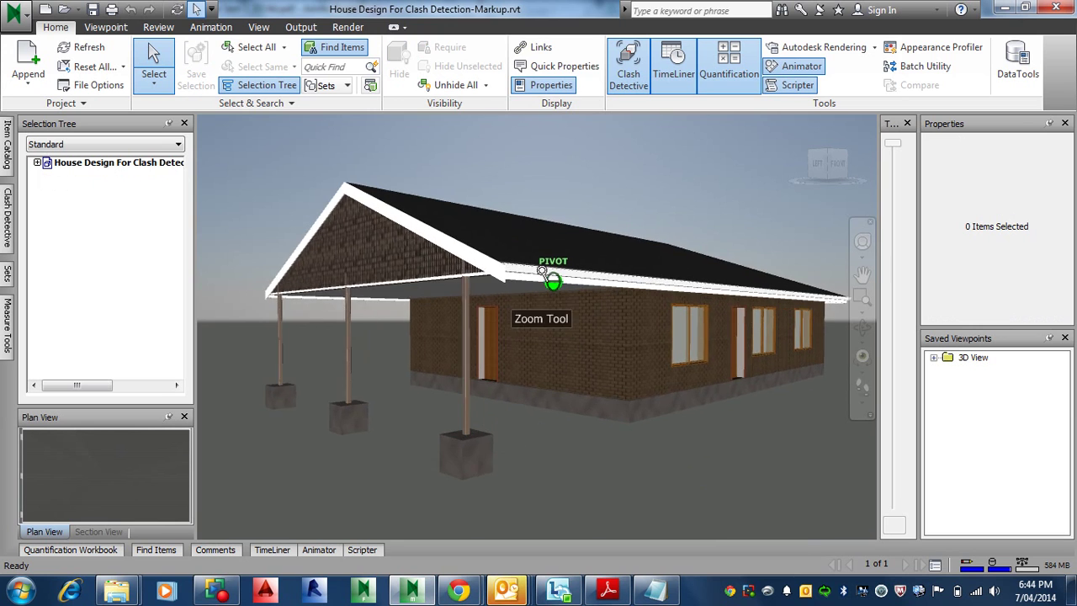
scroll(509, 302, up, 2)
click(502, 265)
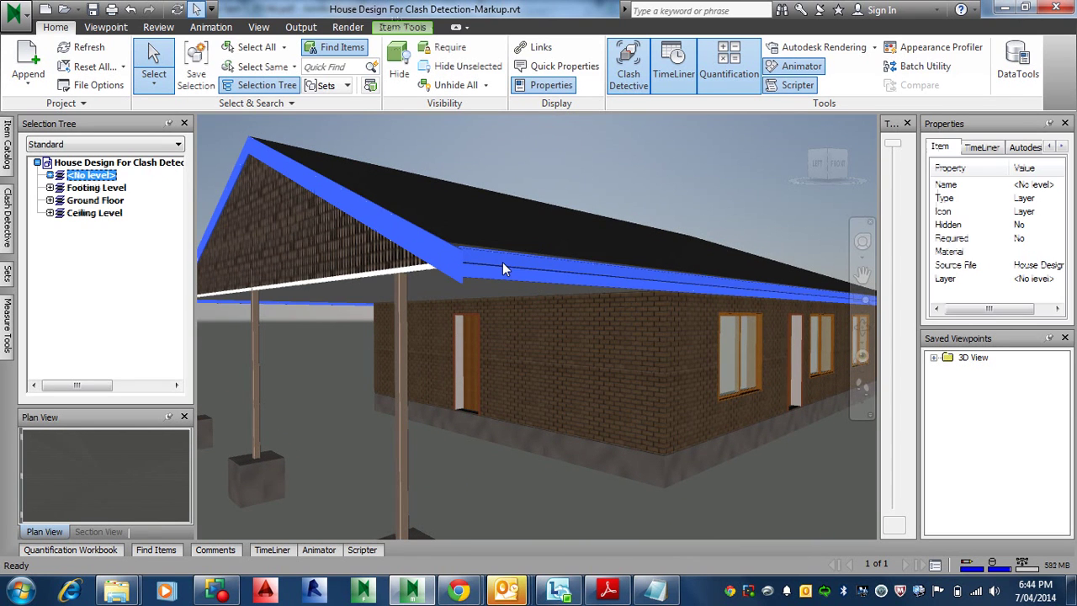
scroll(500, 266, down, 6)
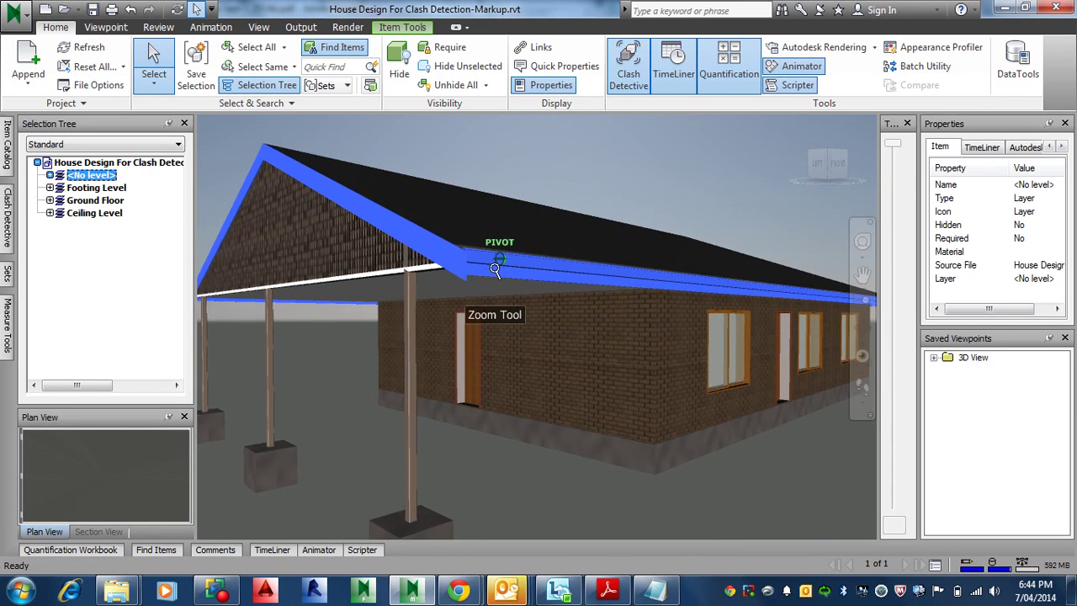
key(Escape)
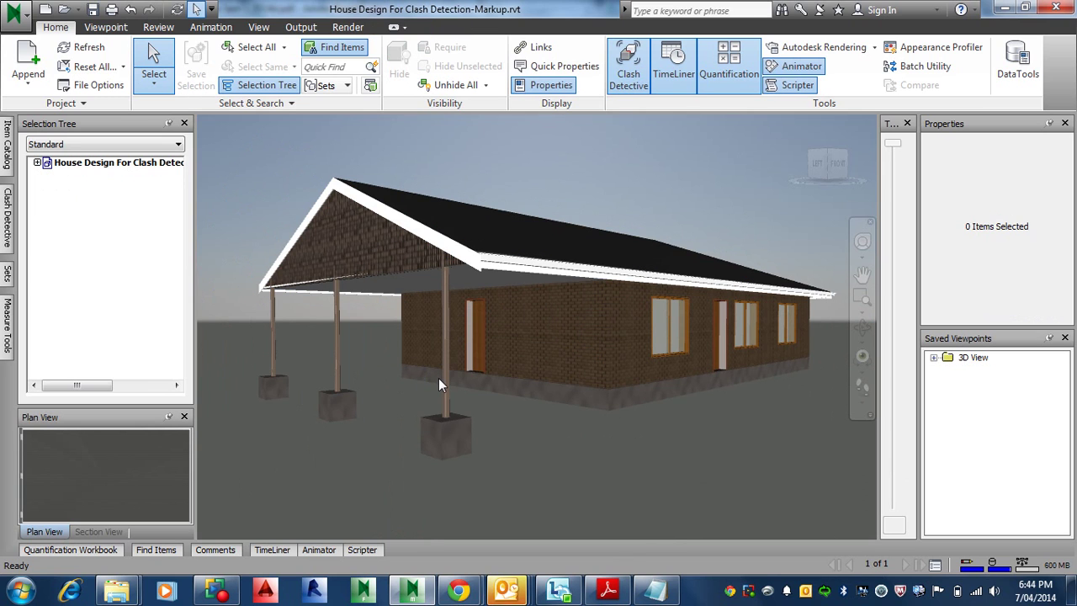
Set the selection resolution to Geometry and select all three carport columns together
click(267, 104)
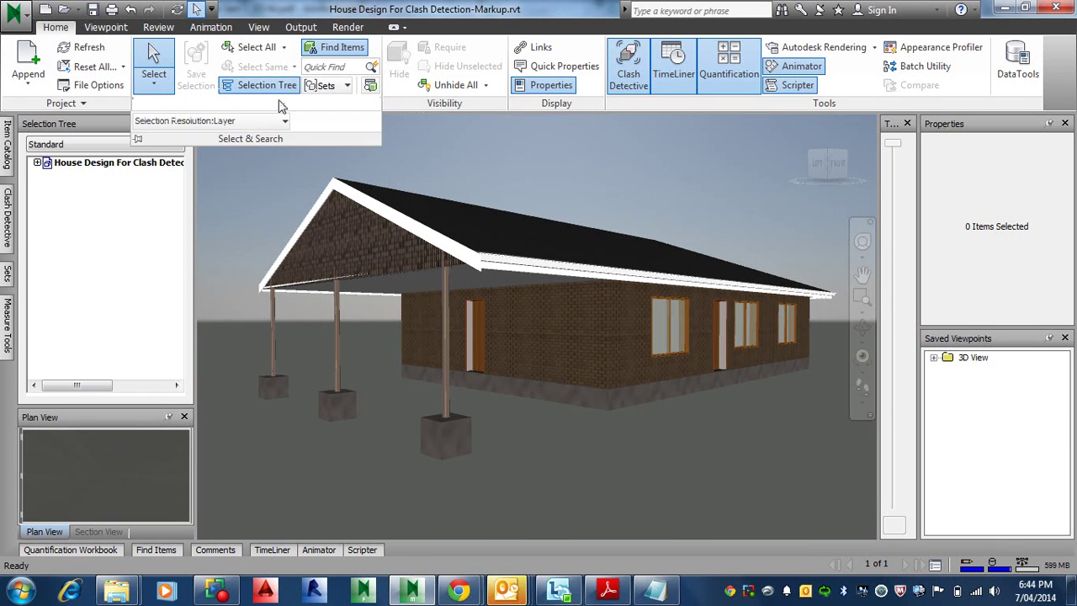
click(284, 120)
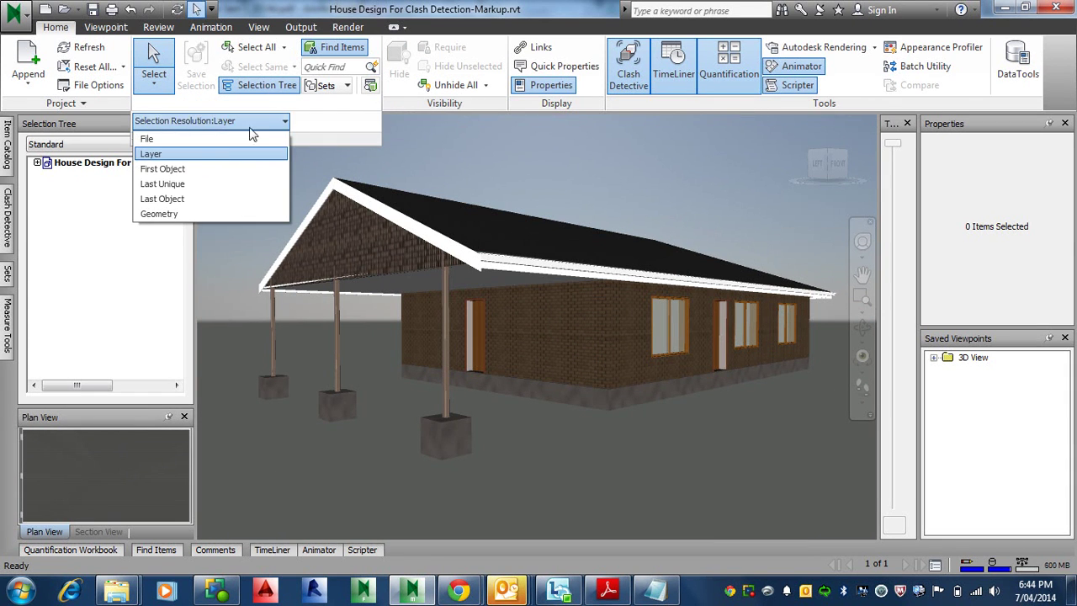
click(172, 214)
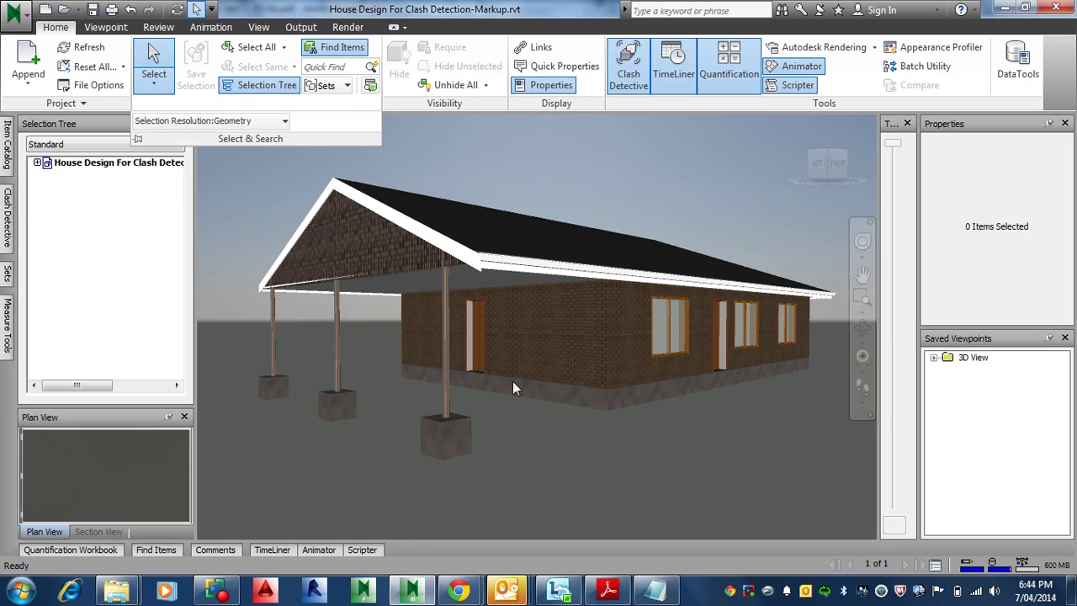
click(447, 394)
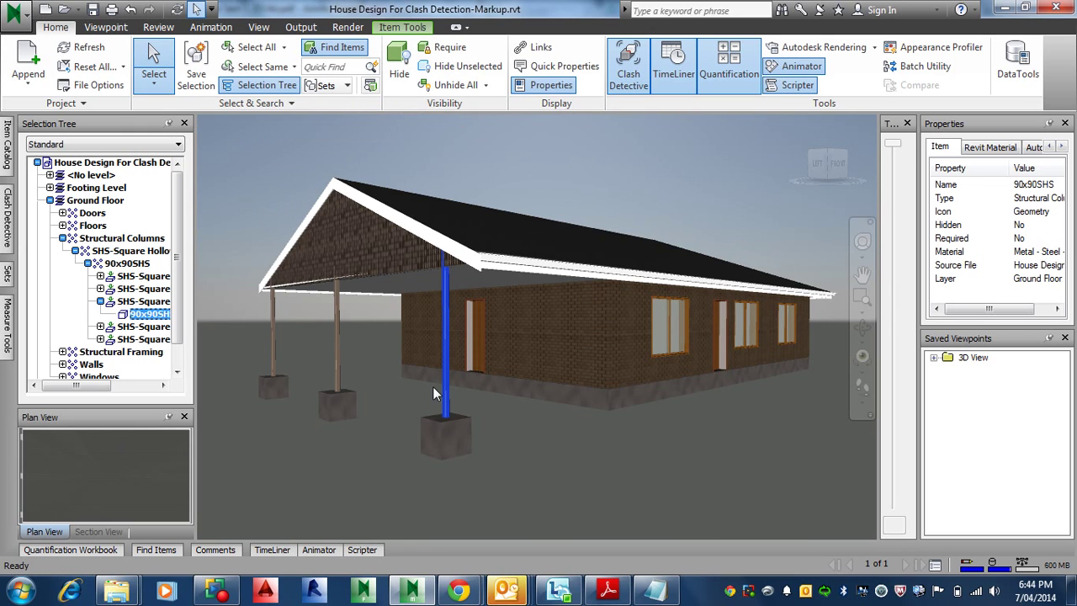
ctrl+click(335, 354)
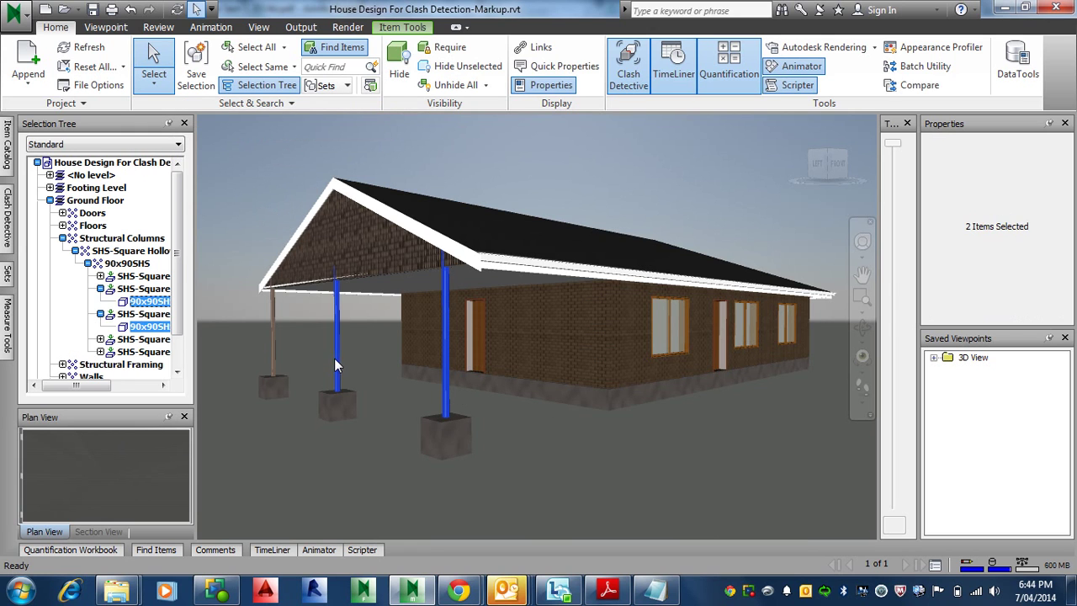
ctrl+click(272, 343)
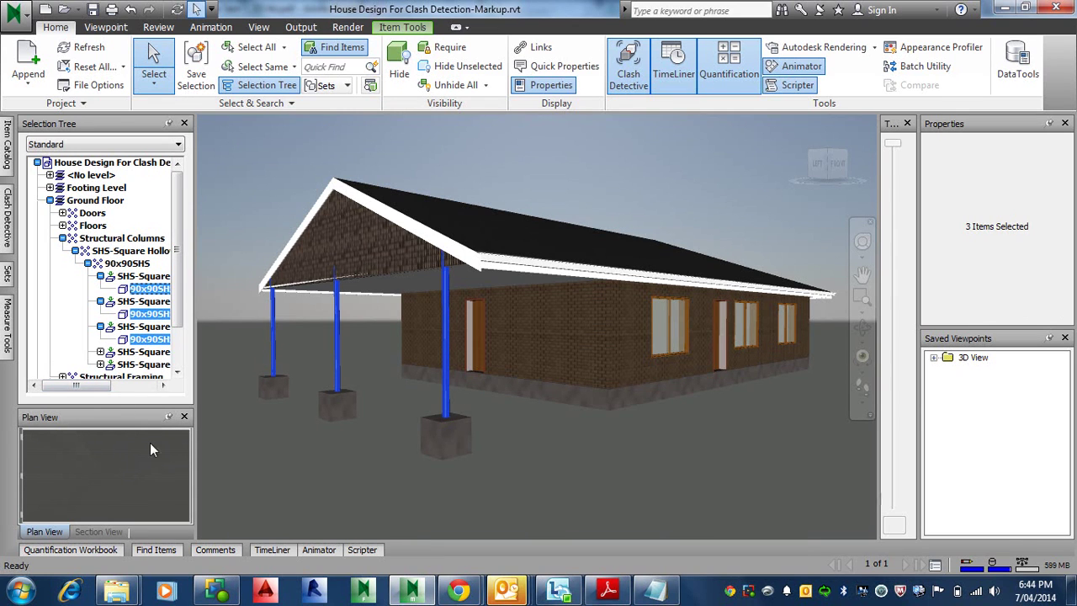
Save the three selected carport columns as a selection set named Columns and clear the selection
click(16, 282)
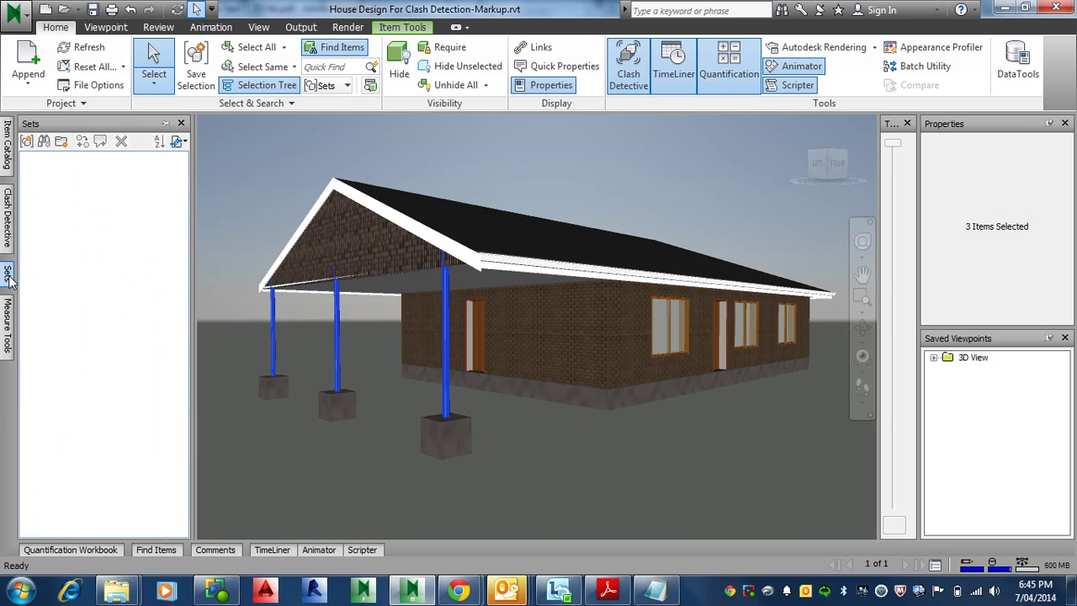
click(27, 142)
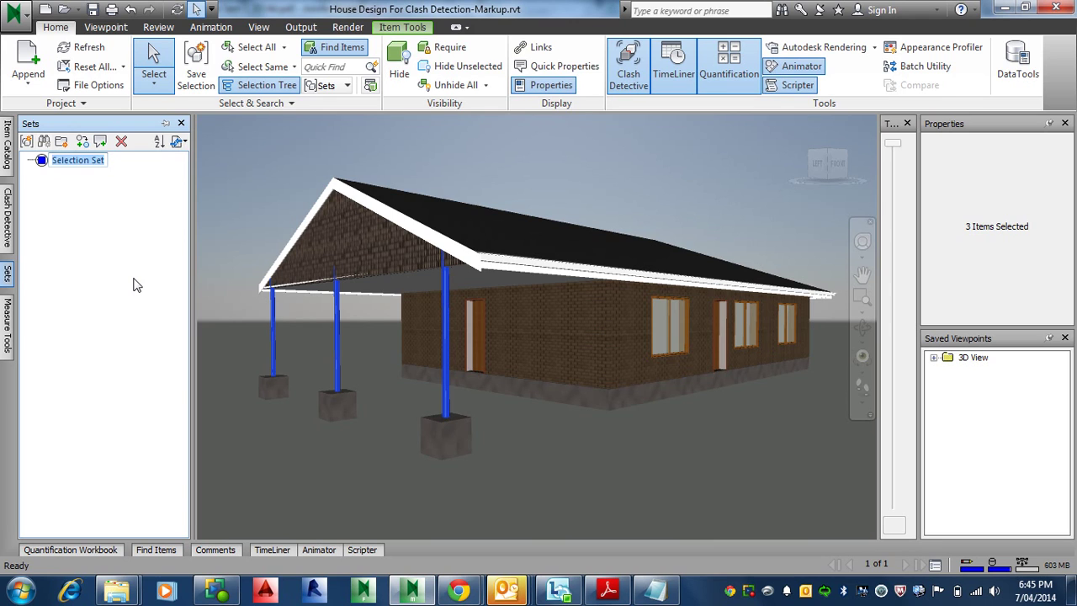
text(Columns)
key(Return)
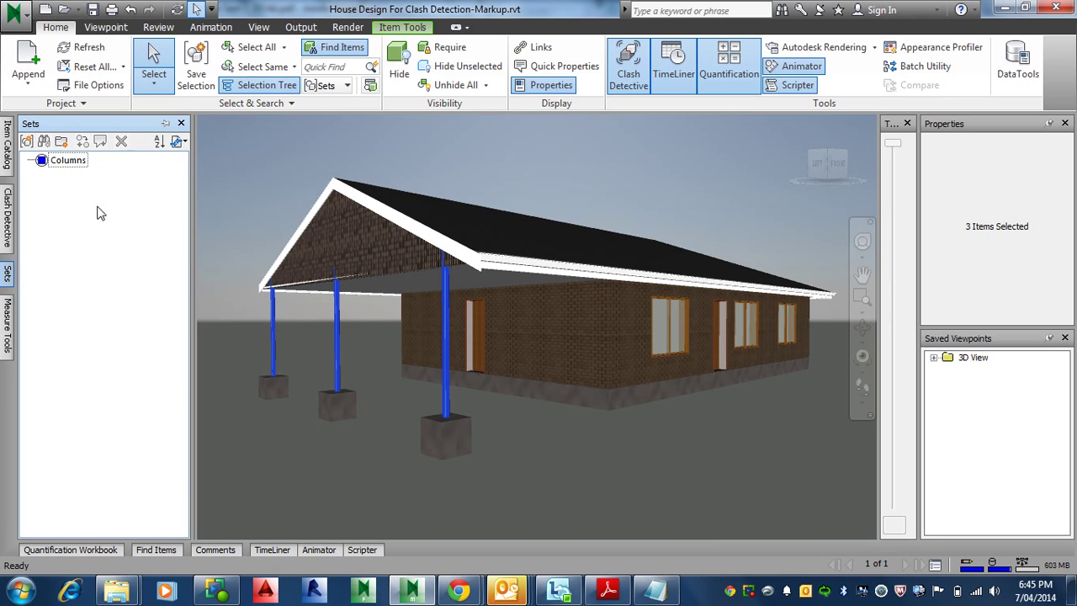
click(569, 429)
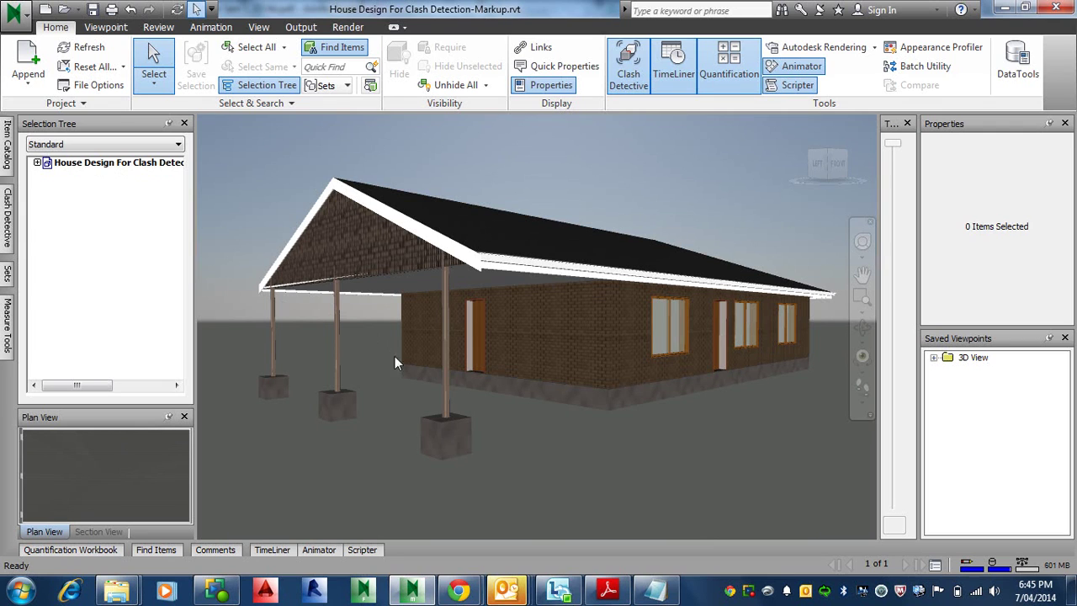
Select the nearest and middle carport columns and save them as a selection set named Two Columns
click(446, 379)
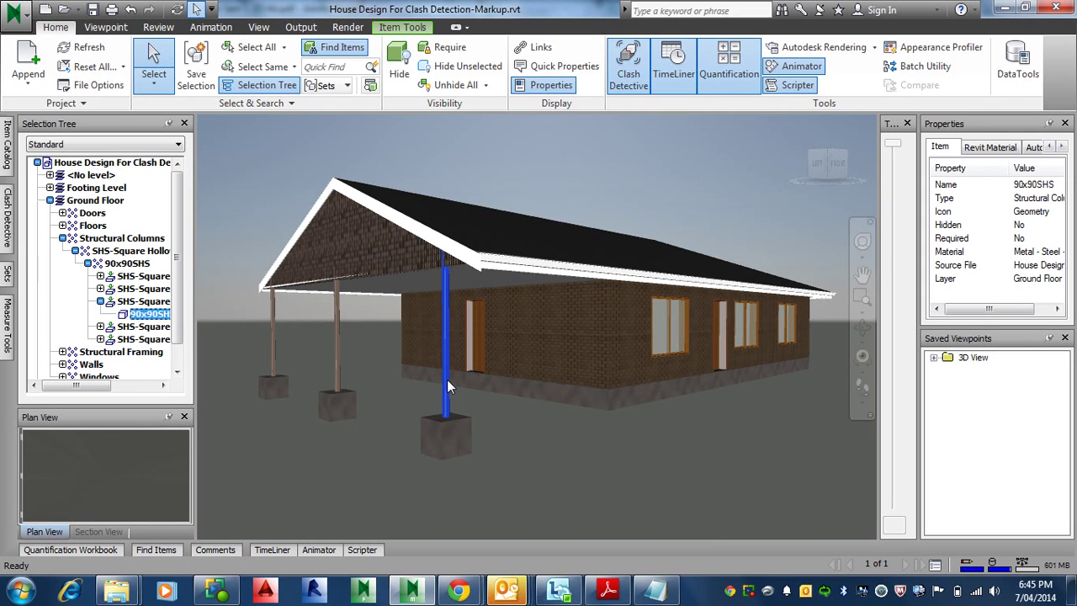
ctrl+click(335, 354)
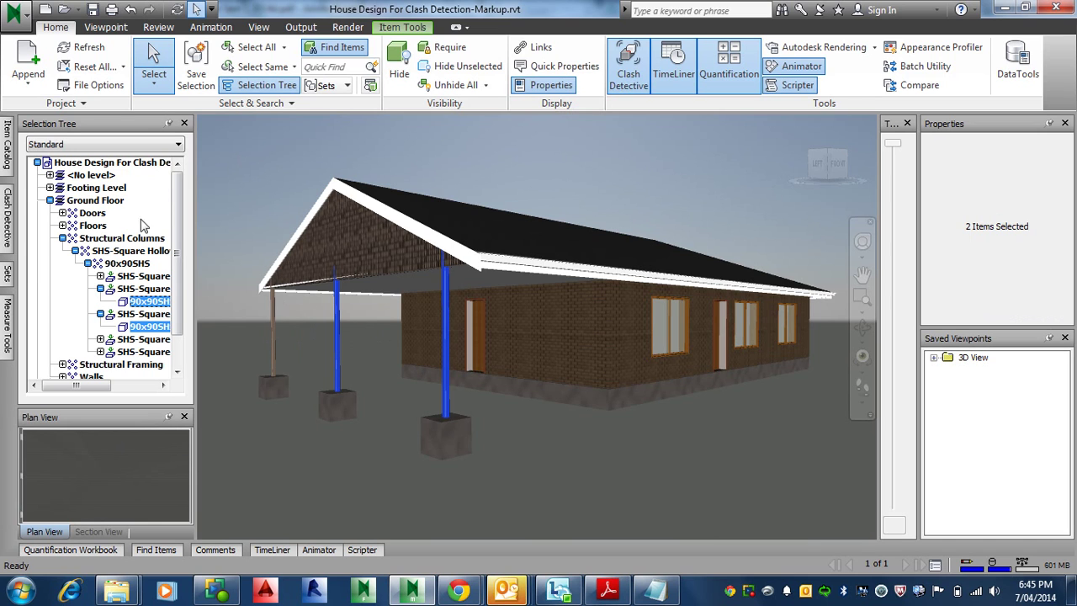
click(8, 276)
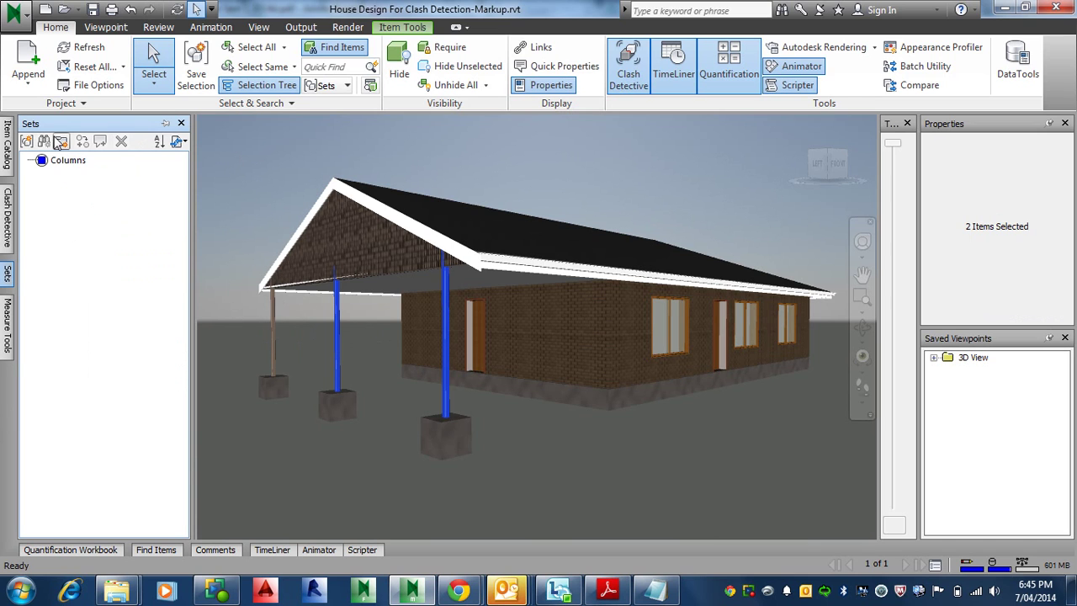
click(27, 140)
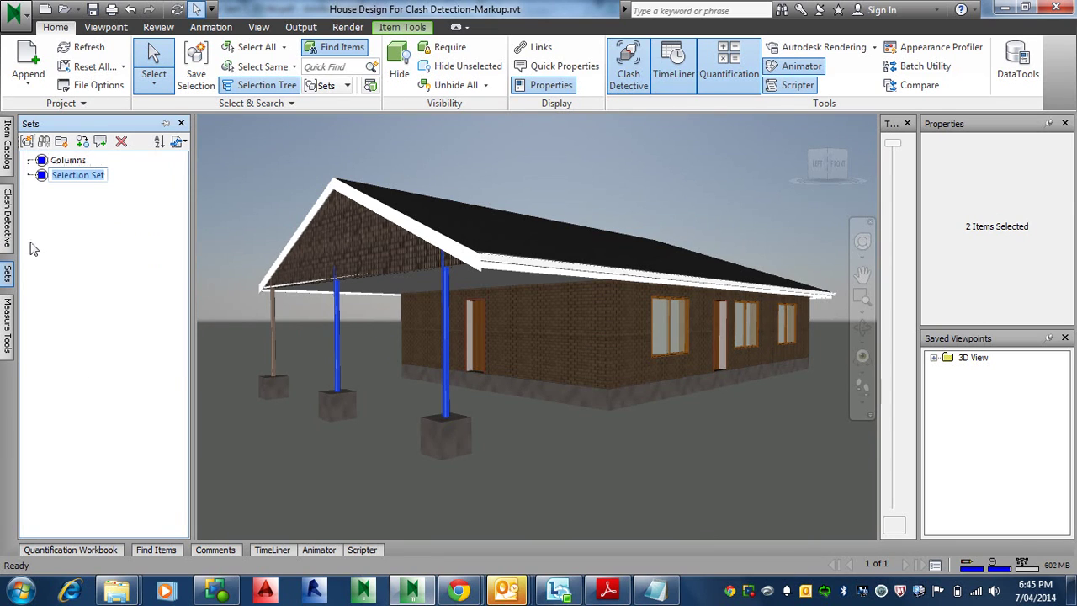
text(T)
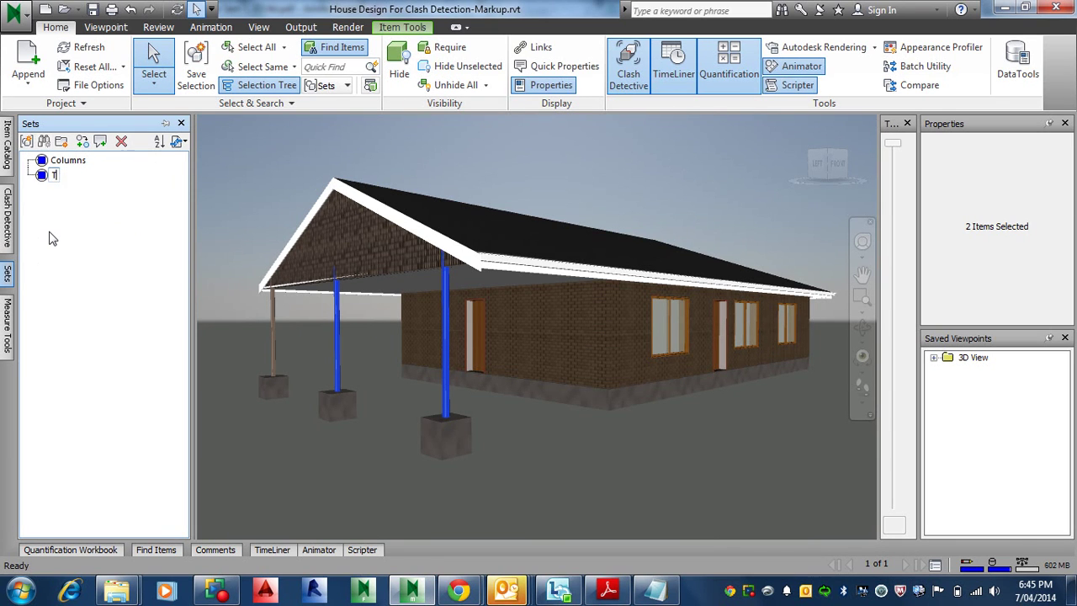
text(wo Columns)
key(Return)
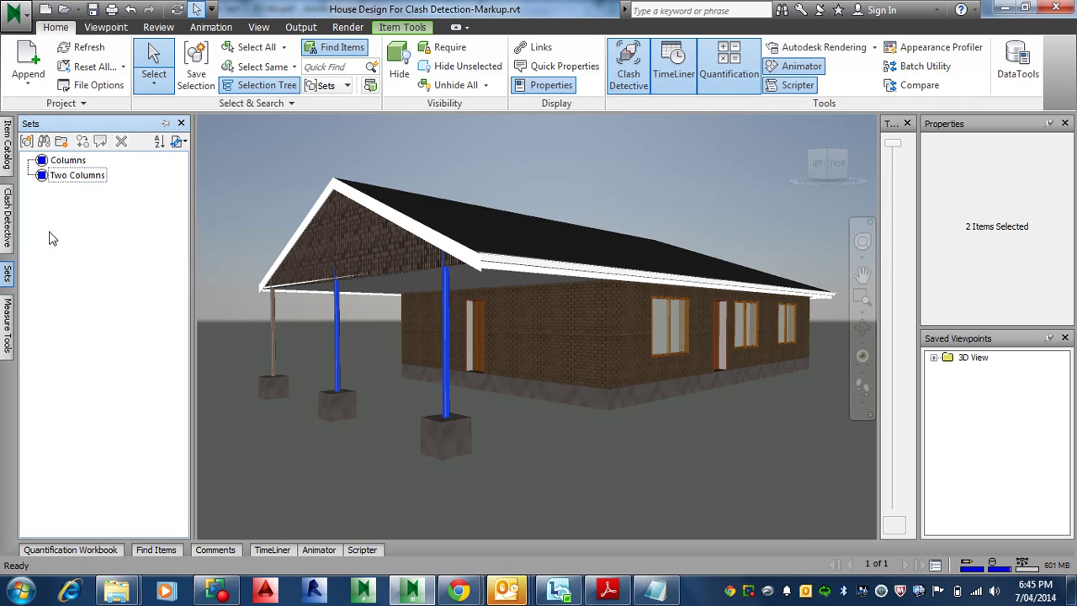
Delete the Columns selection set, and recall the Two Columns set before clearing the selection
click(74, 161)
right_click(76, 165)
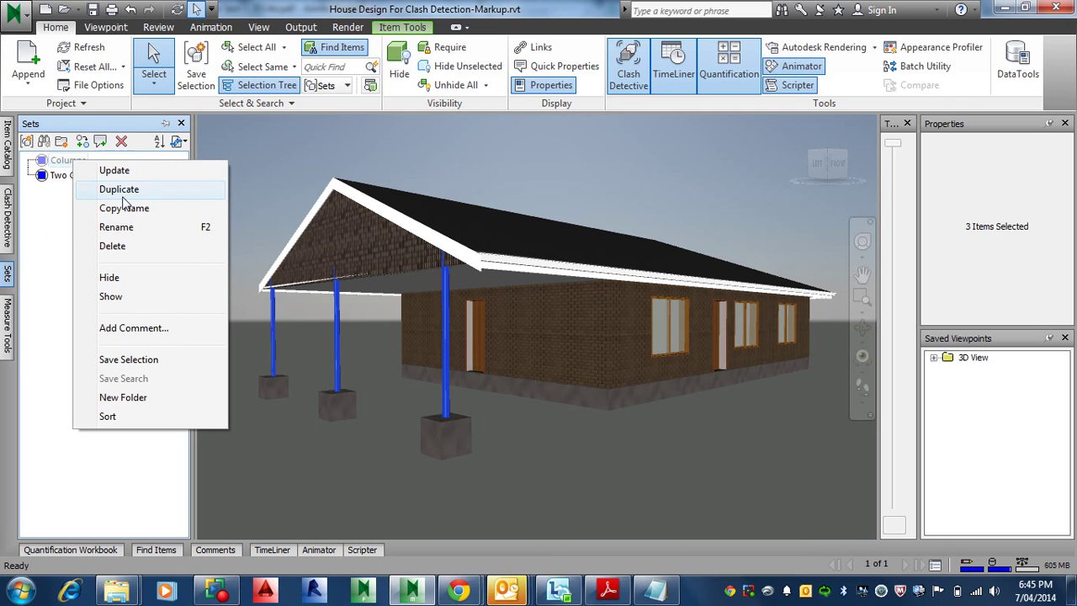
click(123, 247)
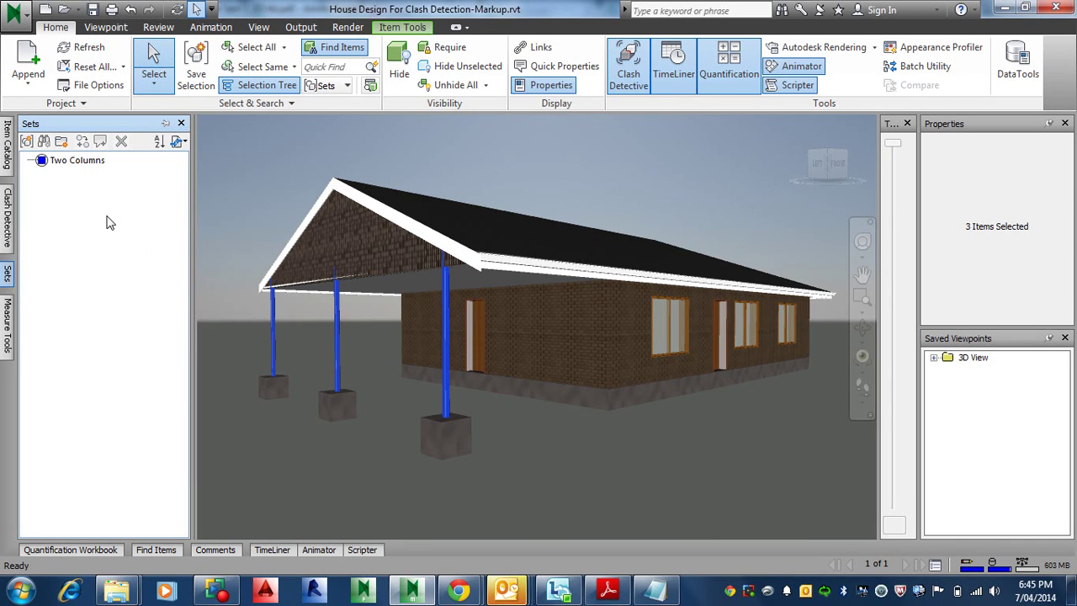
key(Escape)
click(80, 165)
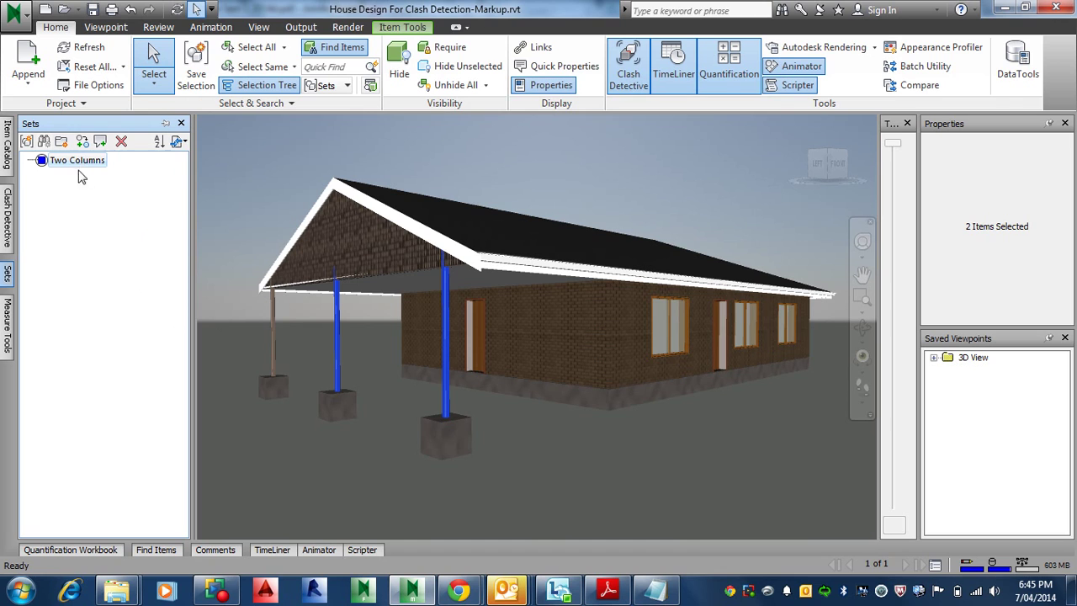
key(Escape)
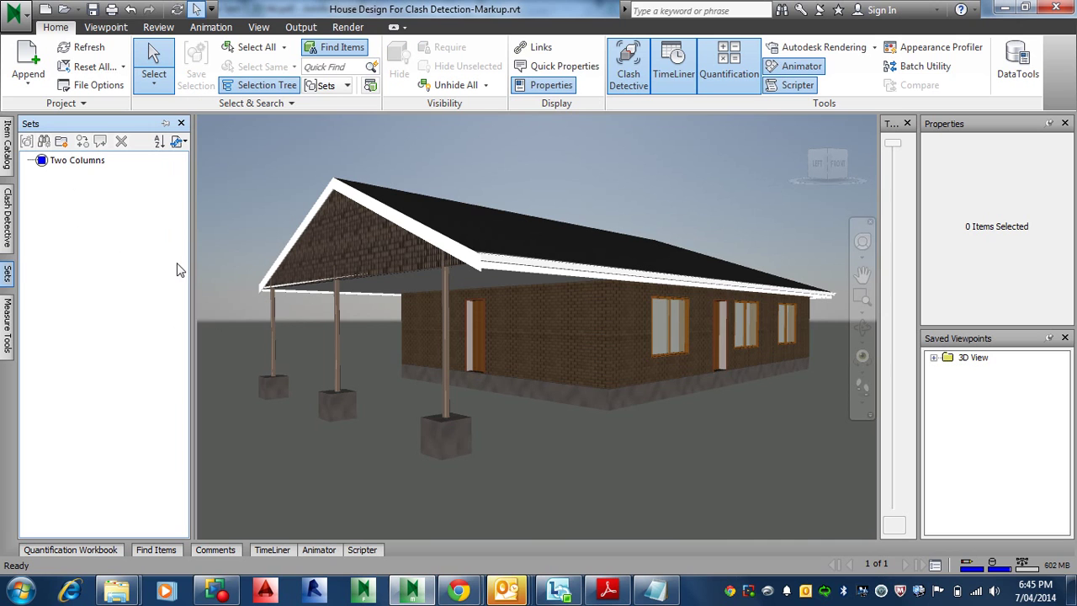
Select the nearest carport column and examine its Revit Material properties and other property categories, temporarily widening the Properties window
click(446, 383)
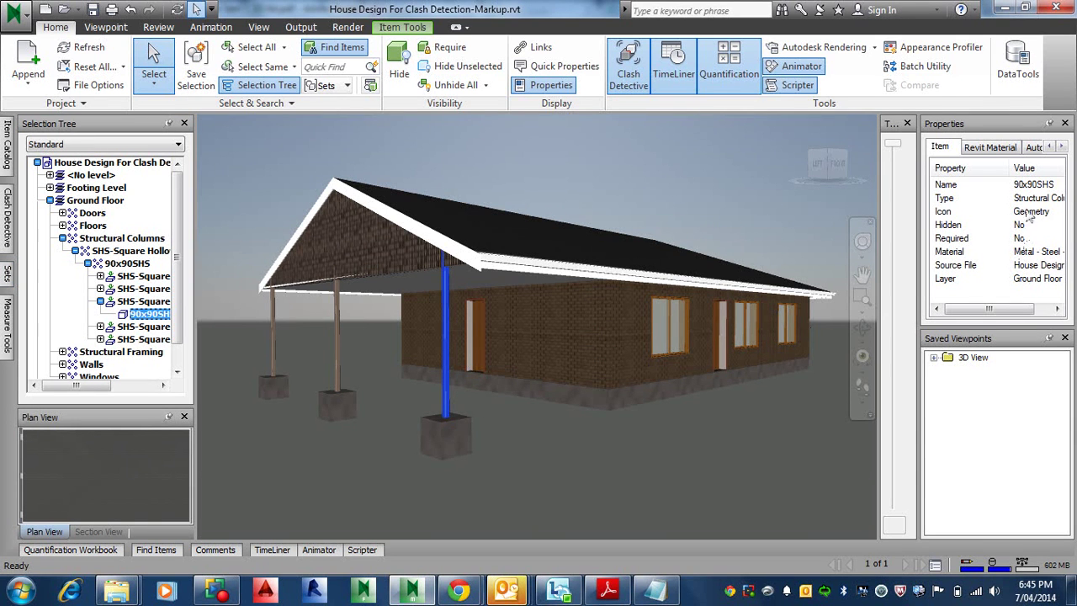
click(1005, 148)
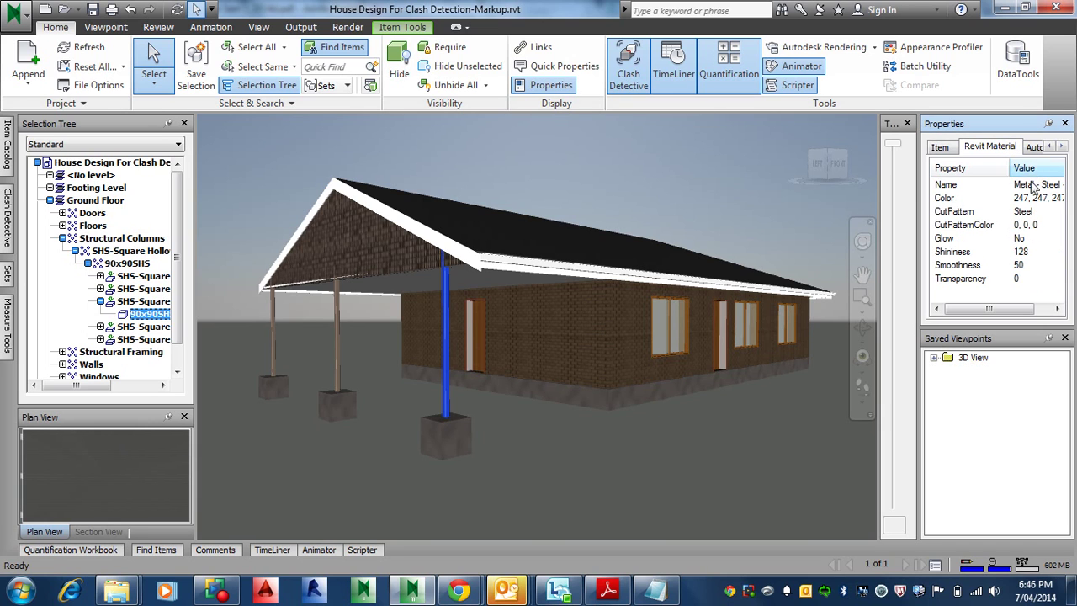
click(1061, 147)
click(1061, 147)
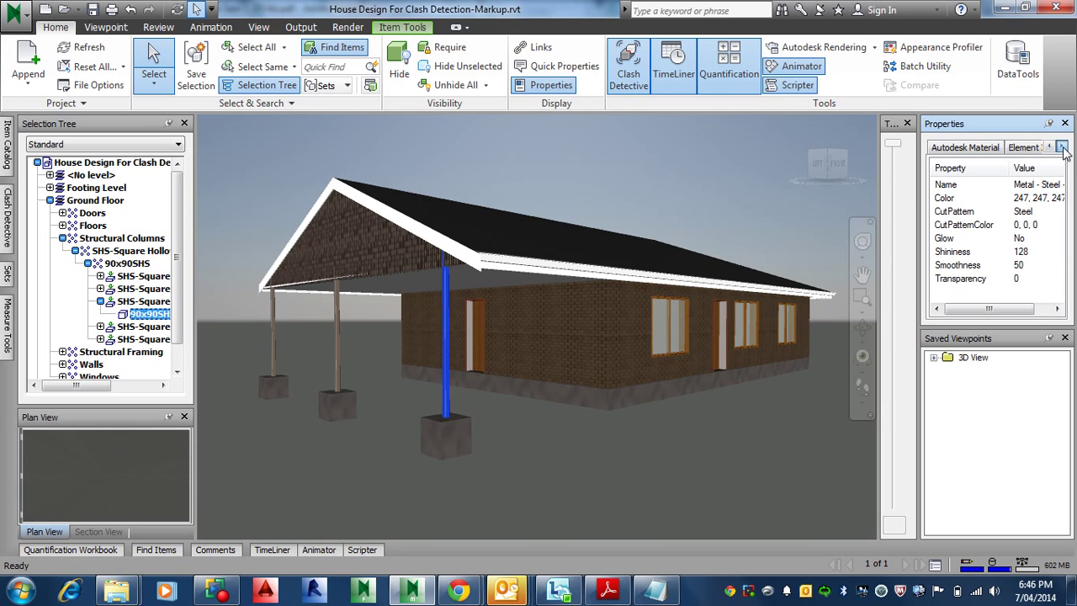
click(1061, 147)
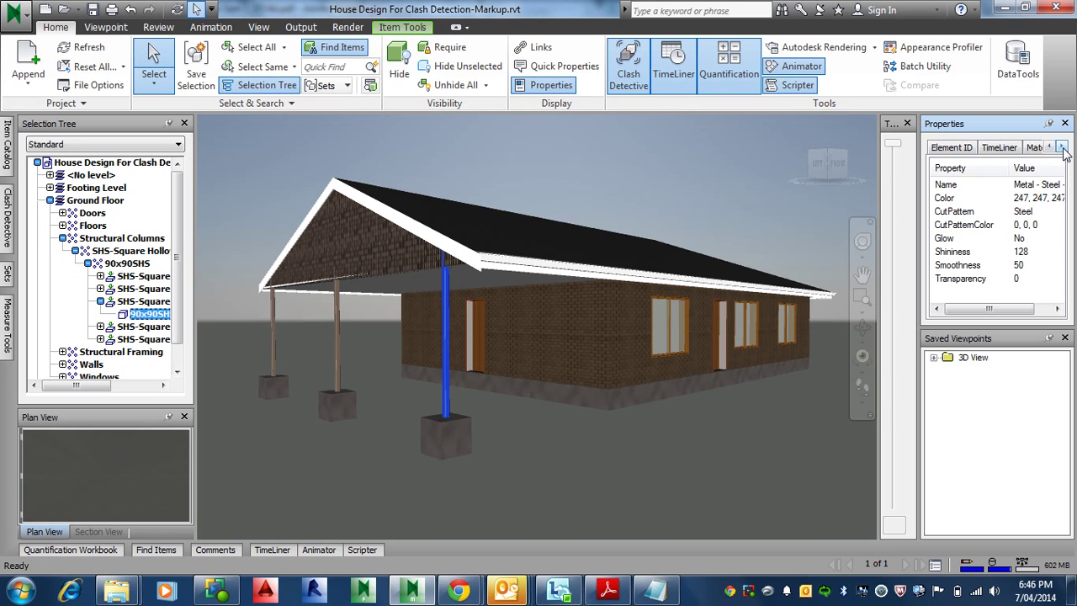
click(1061, 147)
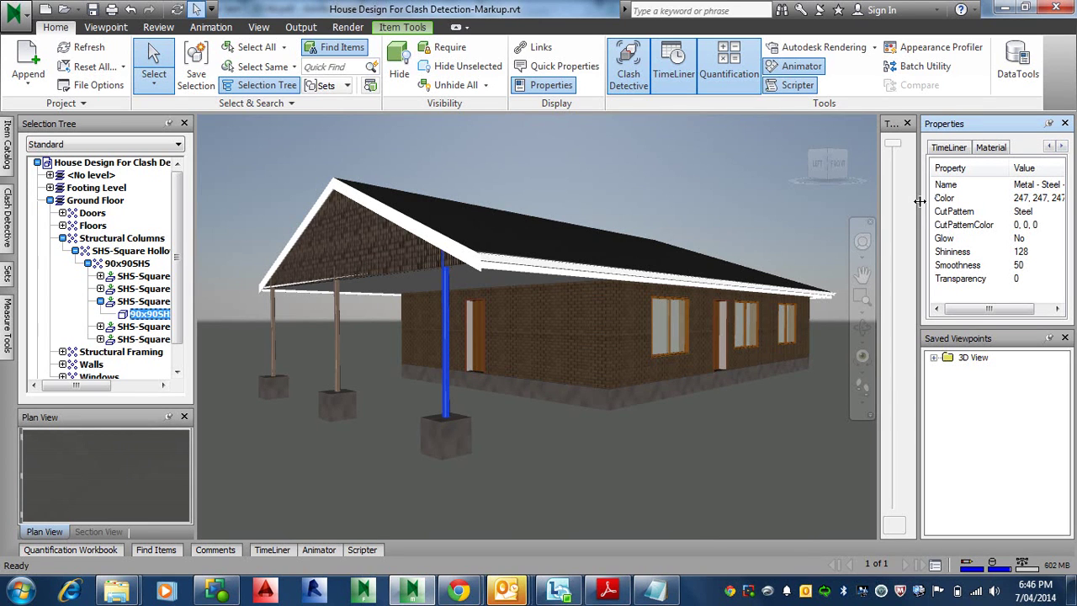
drag(880, 391, 683, 196)
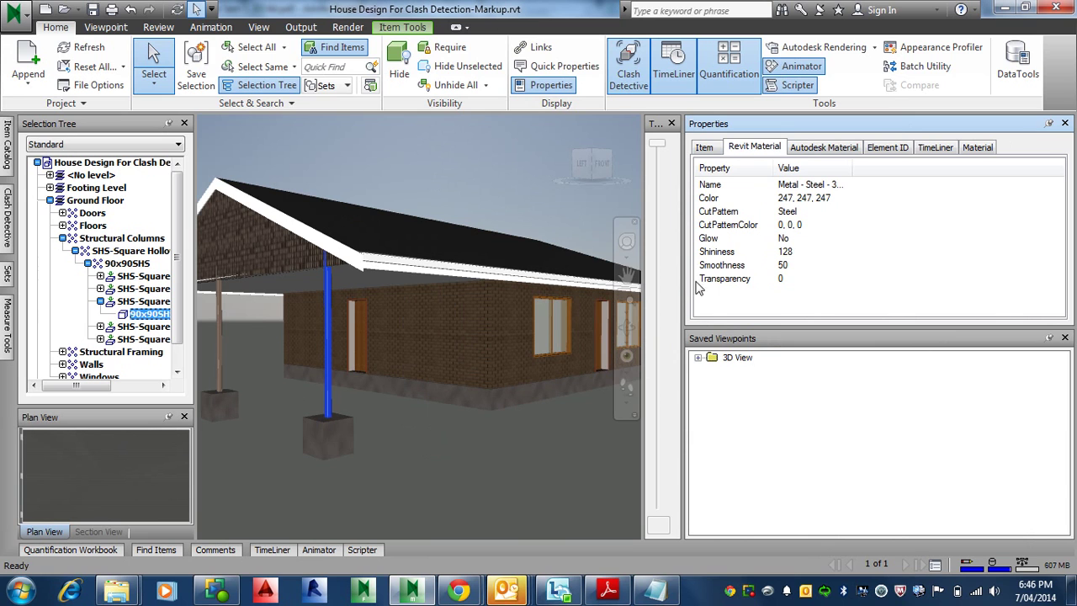
drag(683, 192, 968, 202)
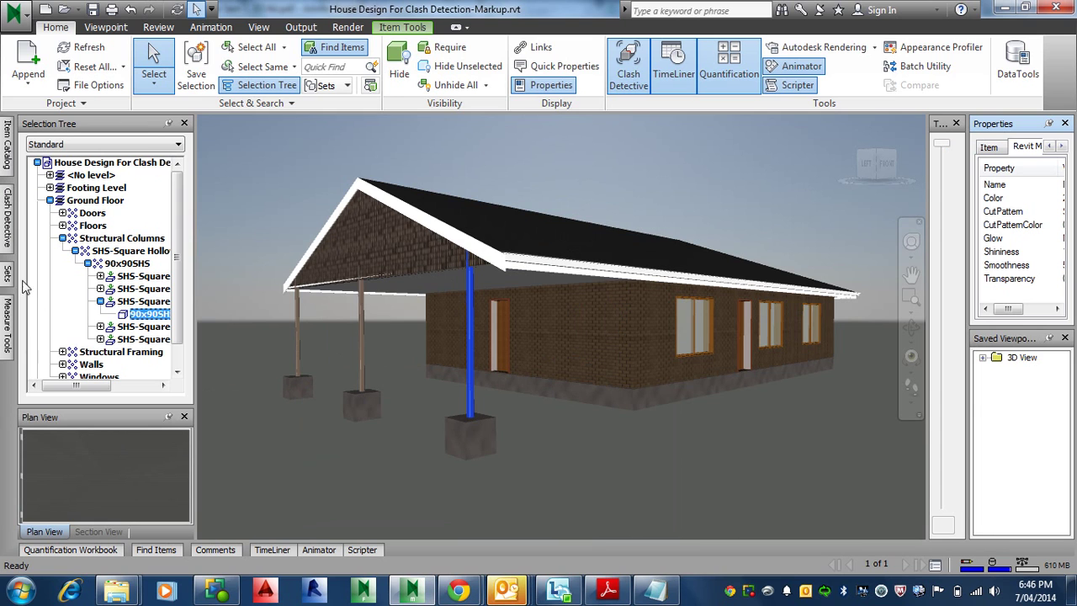
Turn the Find Items window off and back on, and clear the column selection
click(151, 548)
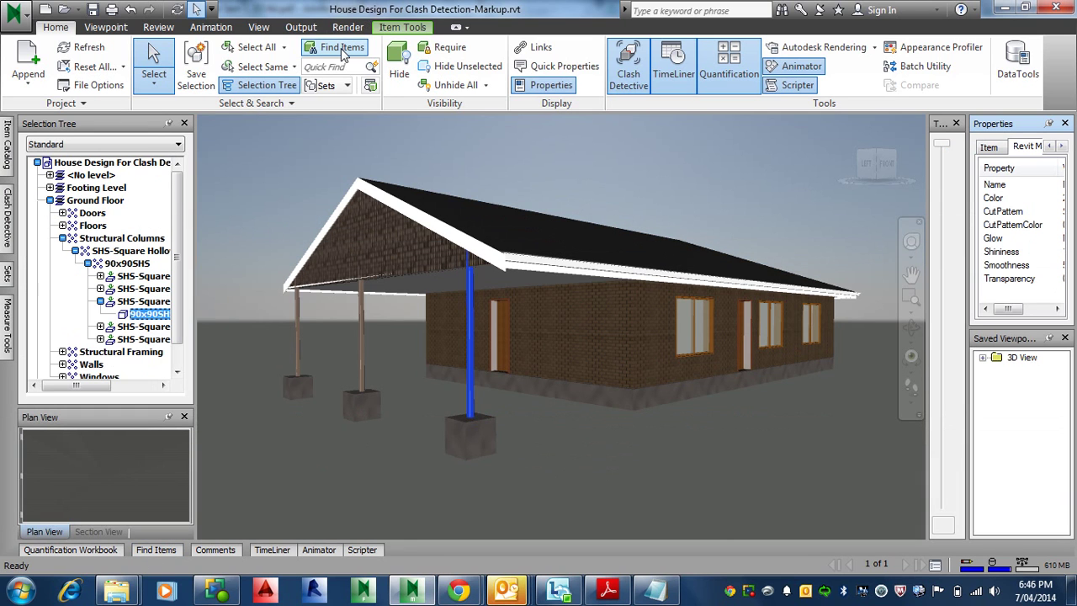
click(342, 49)
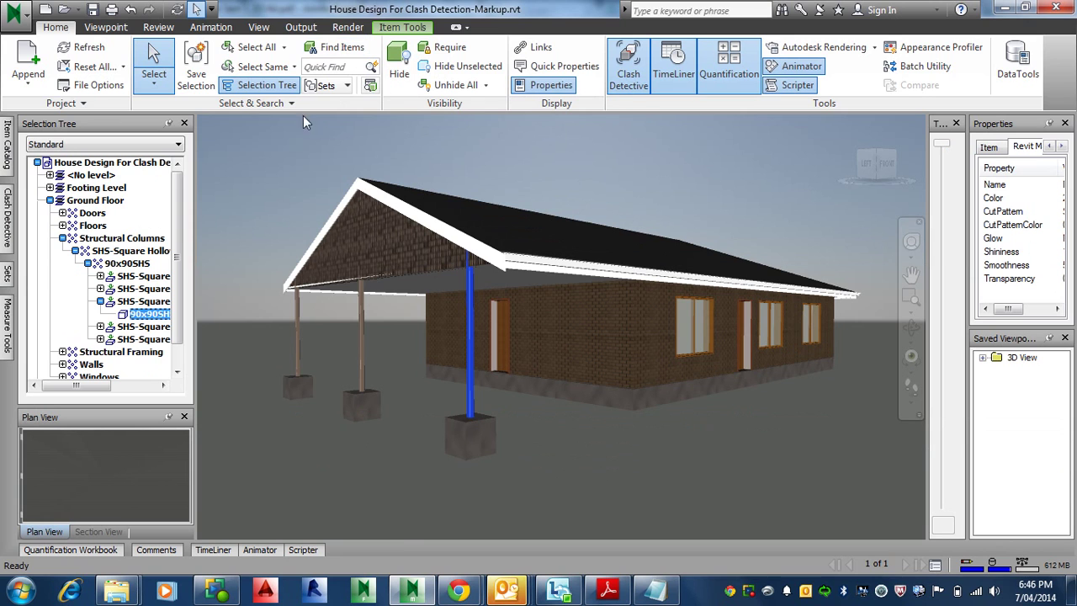
click(342, 47)
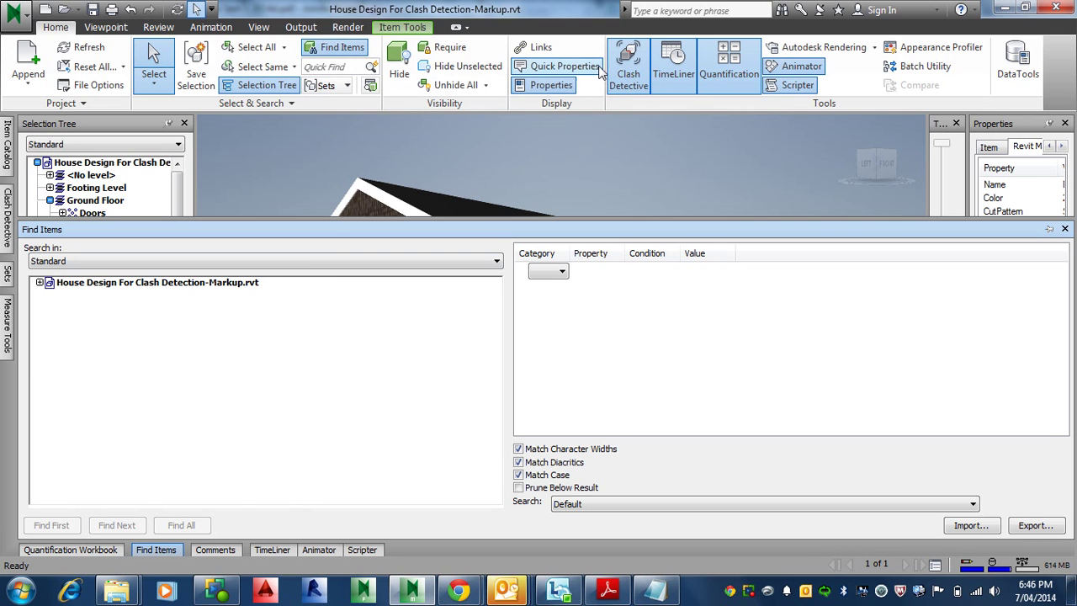
click(595, 147)
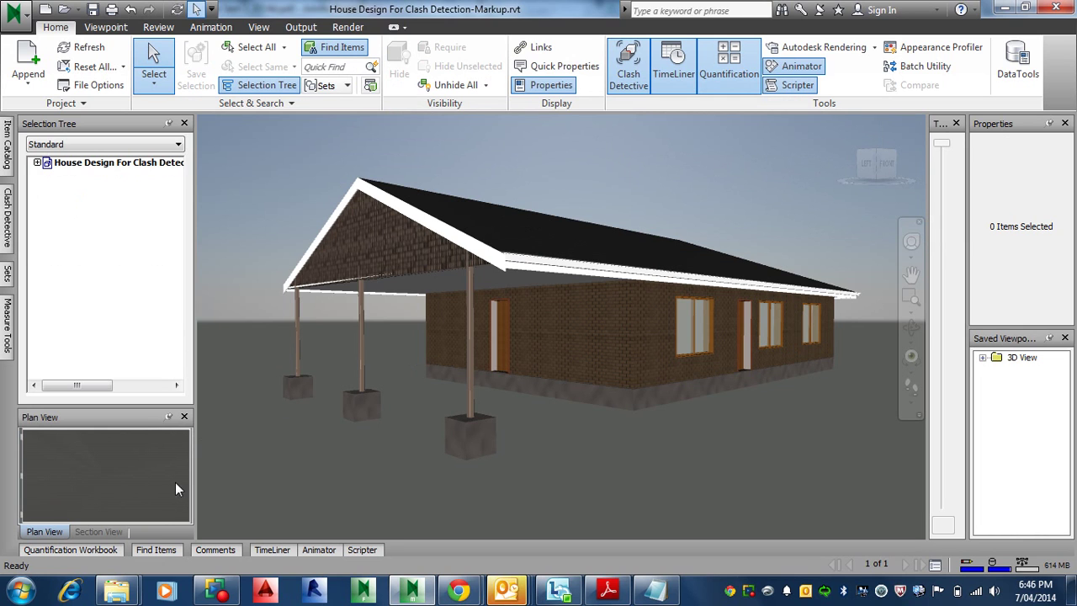
Set up a Find Items search statement with category Item, property Name and condition Contains
mouse_move(158, 550)
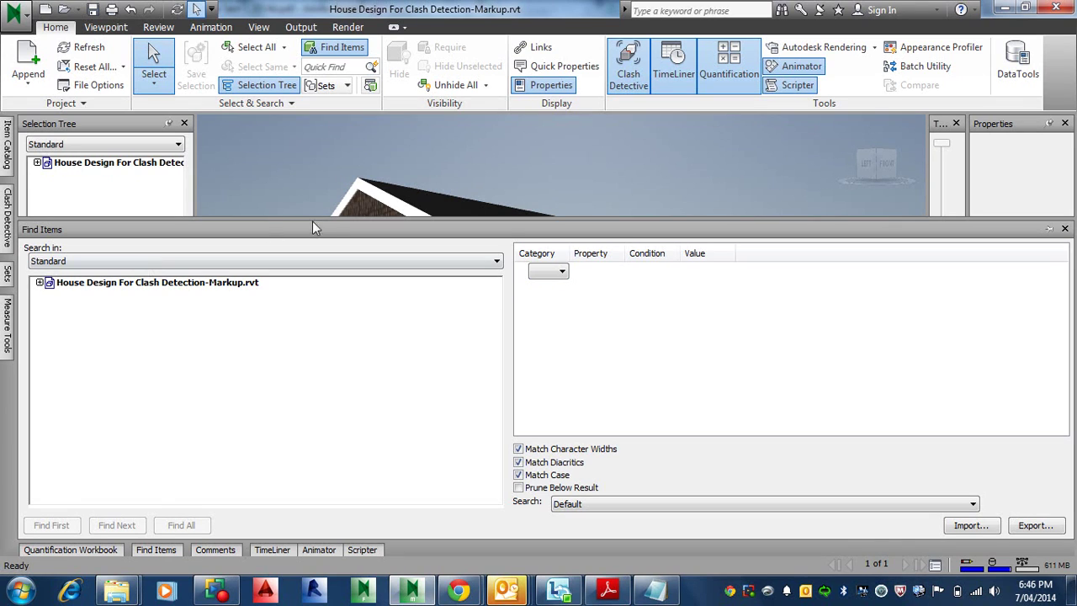
click(561, 271)
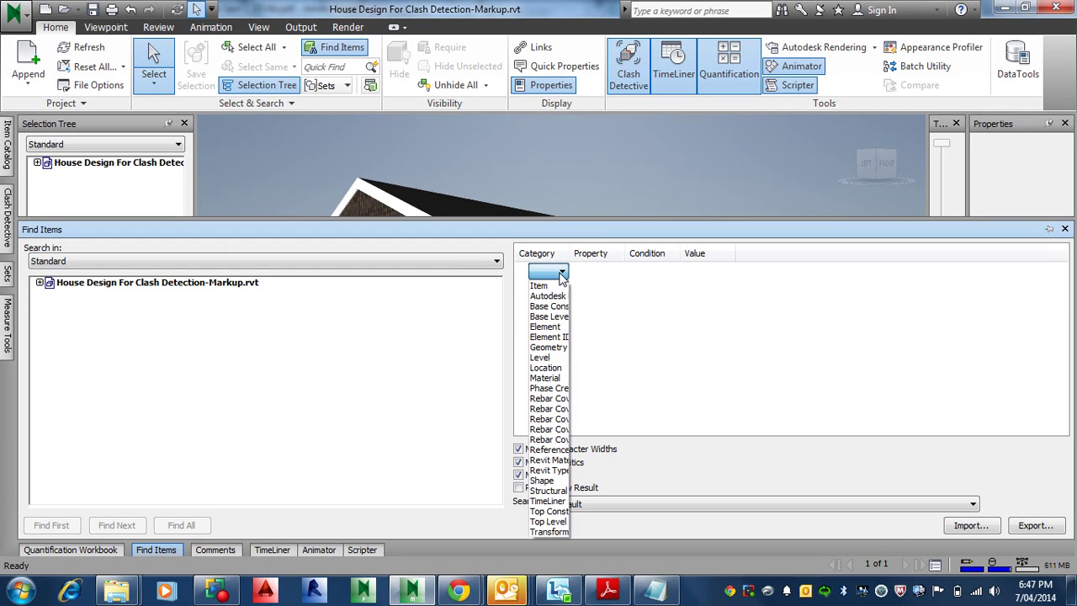
click(547, 284)
click(617, 272)
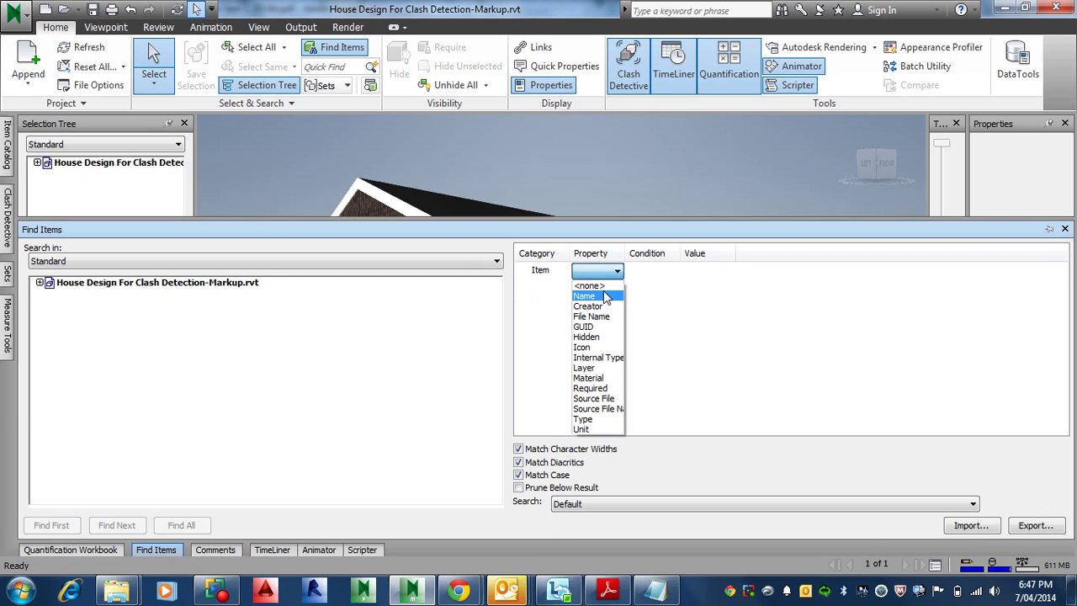
click(604, 296)
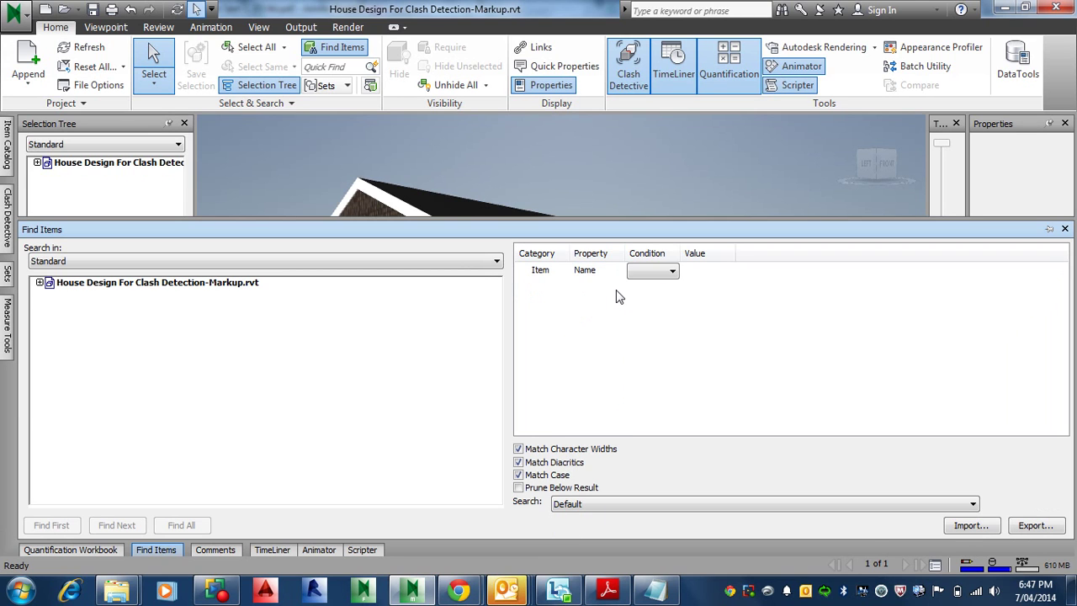
click(607, 276)
click(616, 272)
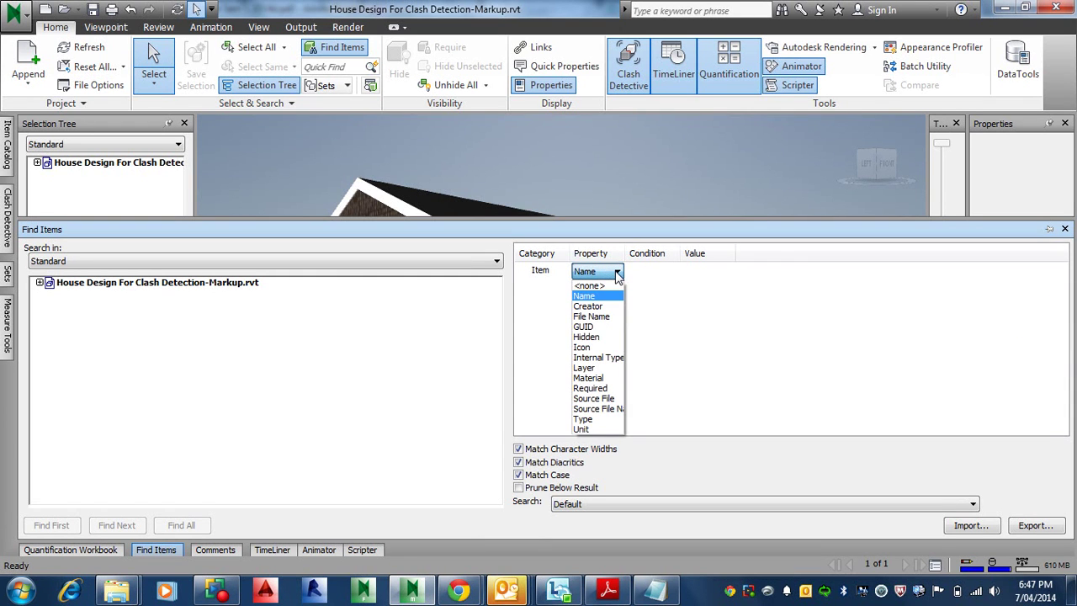
click(618, 273)
click(654, 271)
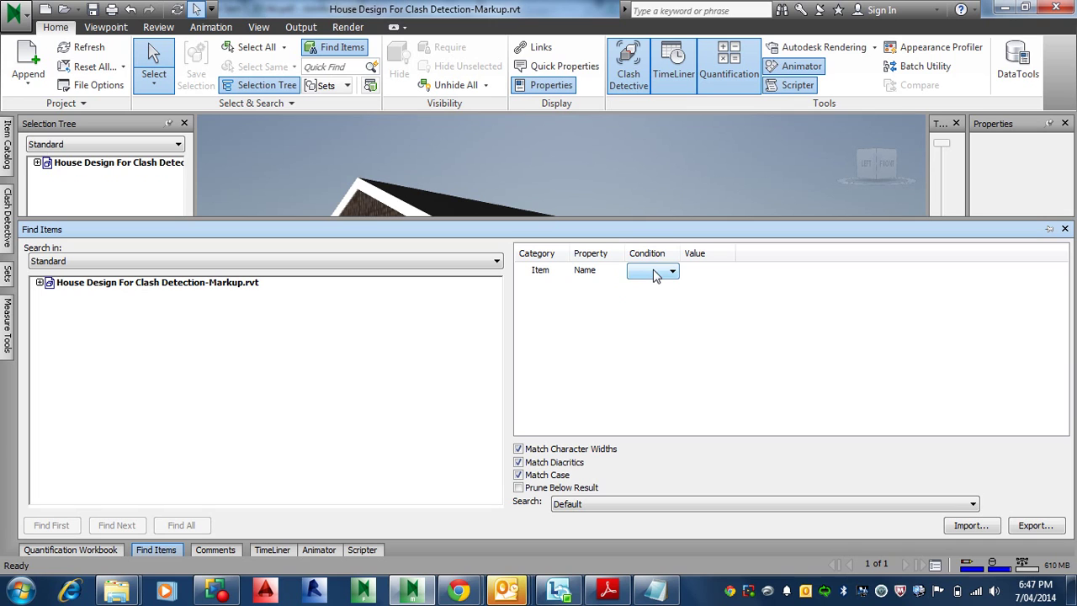
click(672, 271)
click(657, 308)
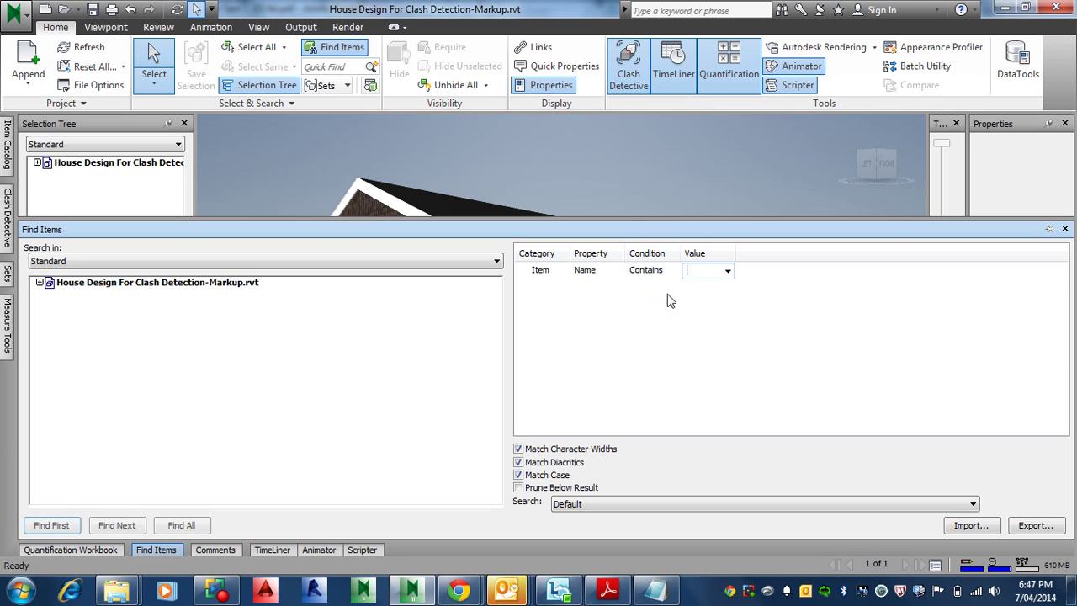
Widen the search statement's Value column and browse the available item names
click(727, 270)
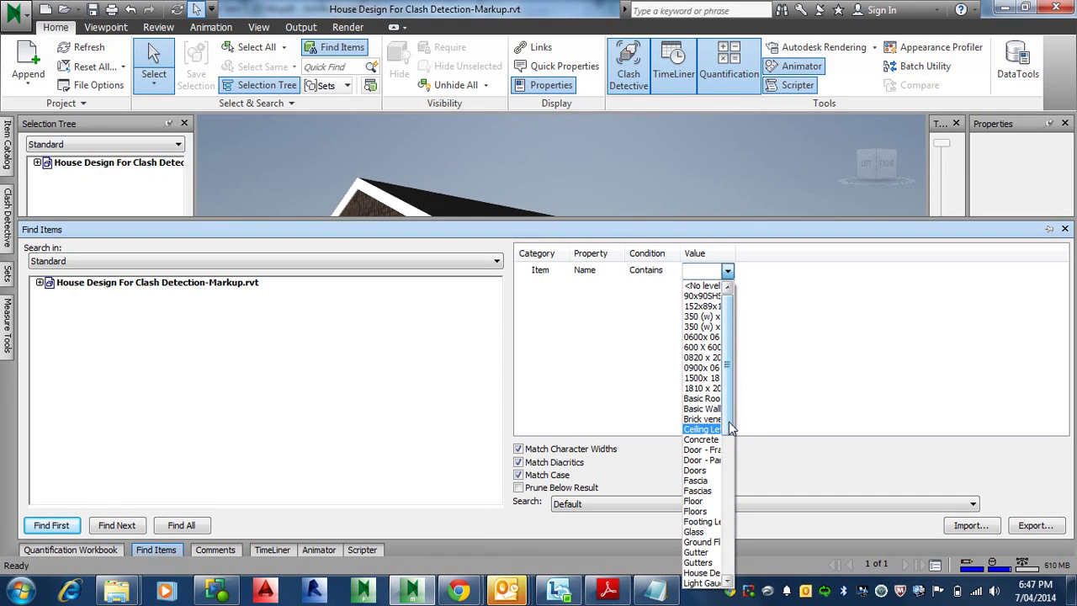
drag(728, 432, 727, 558)
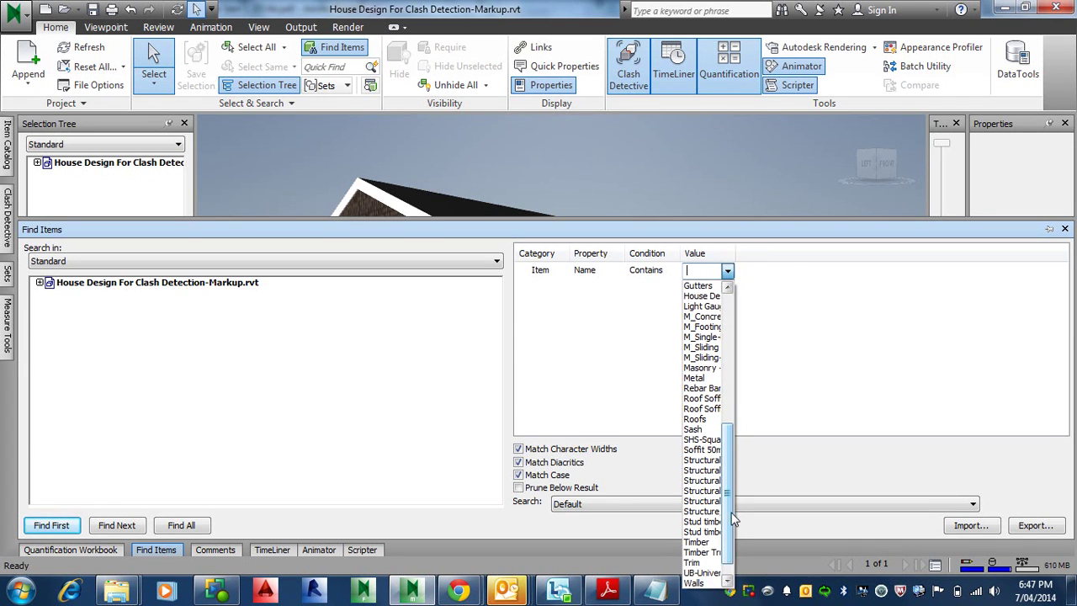
click(746, 257)
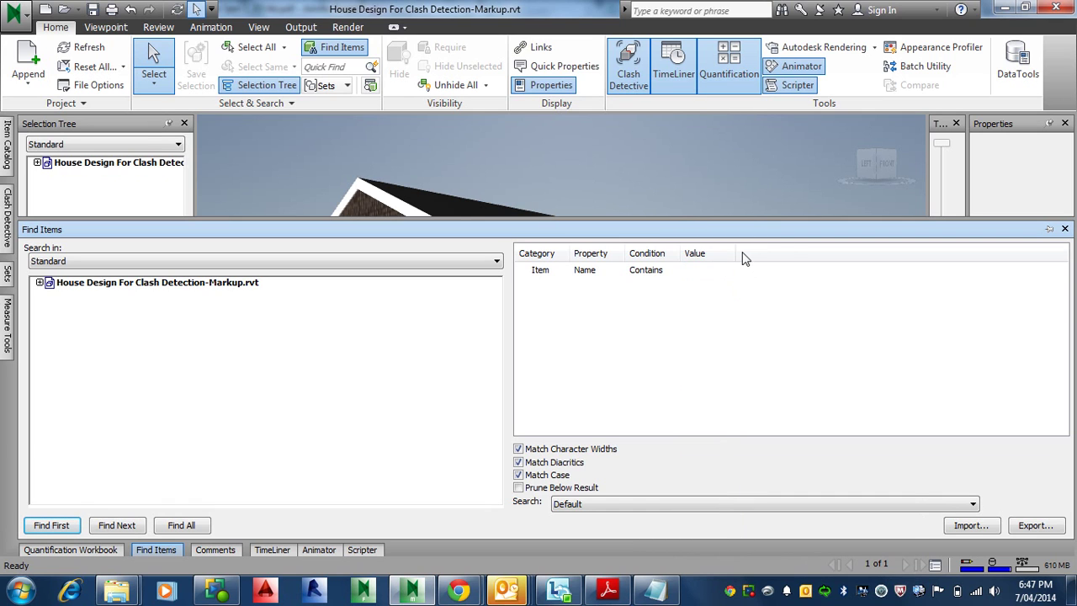
click(702, 270)
click(887, 270)
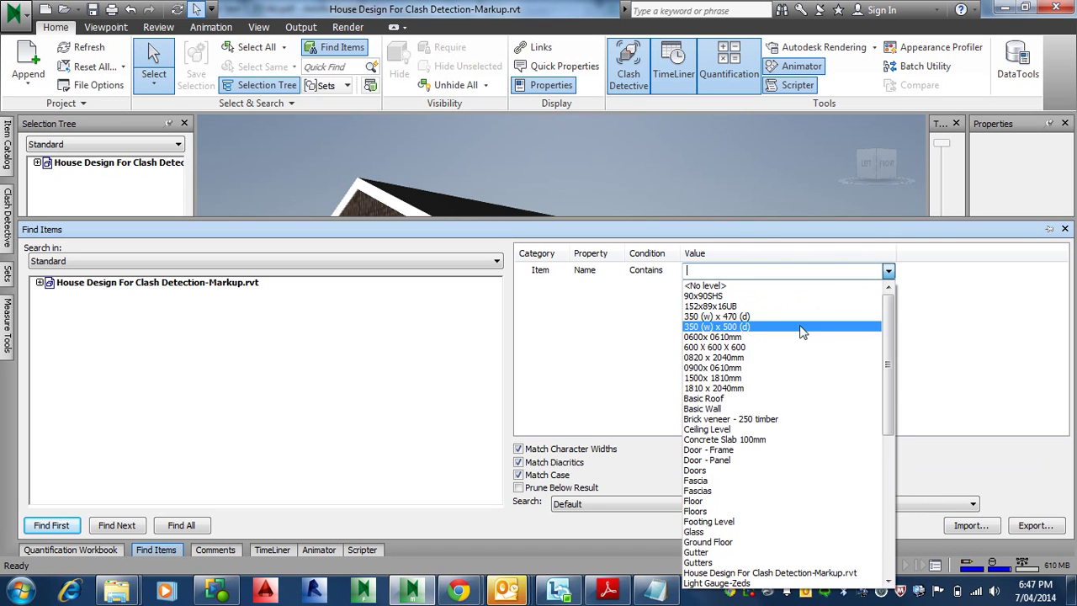
scroll(804, 353, down, 5)
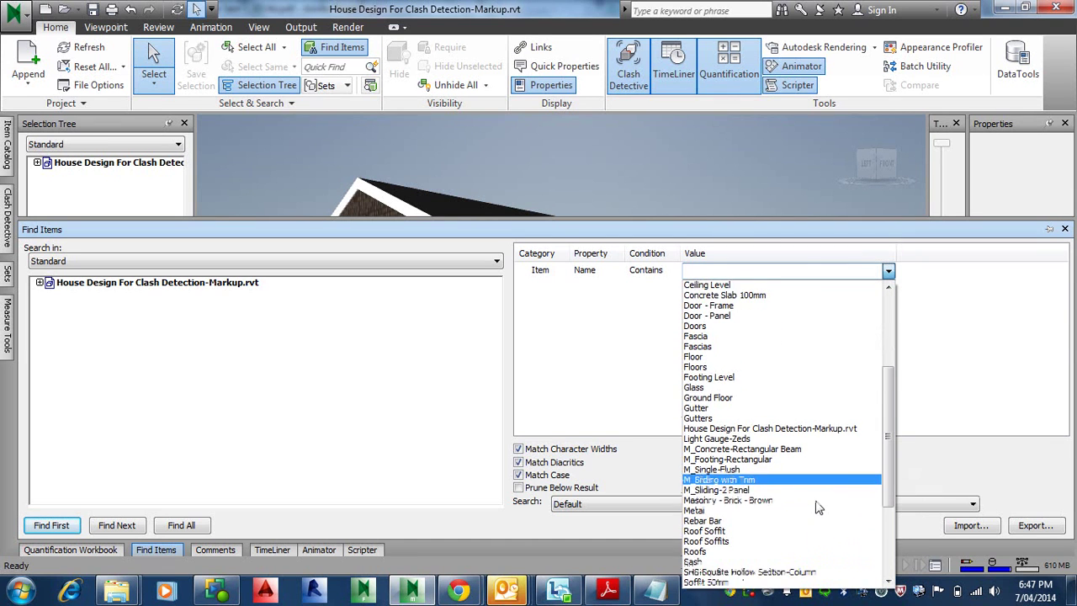
scroll(818, 505, down, 3)
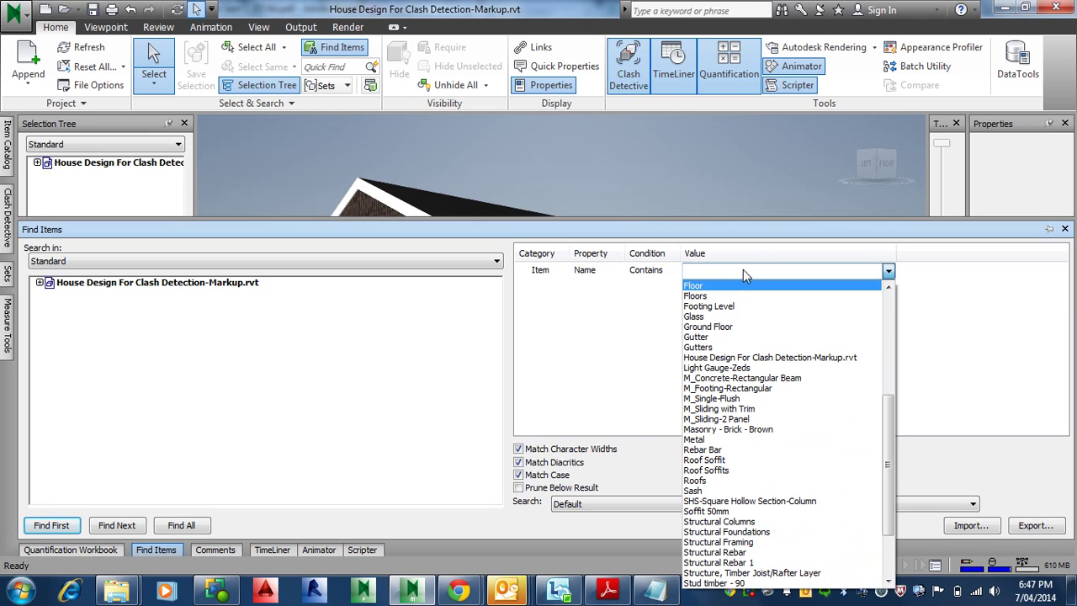
text(cxc)
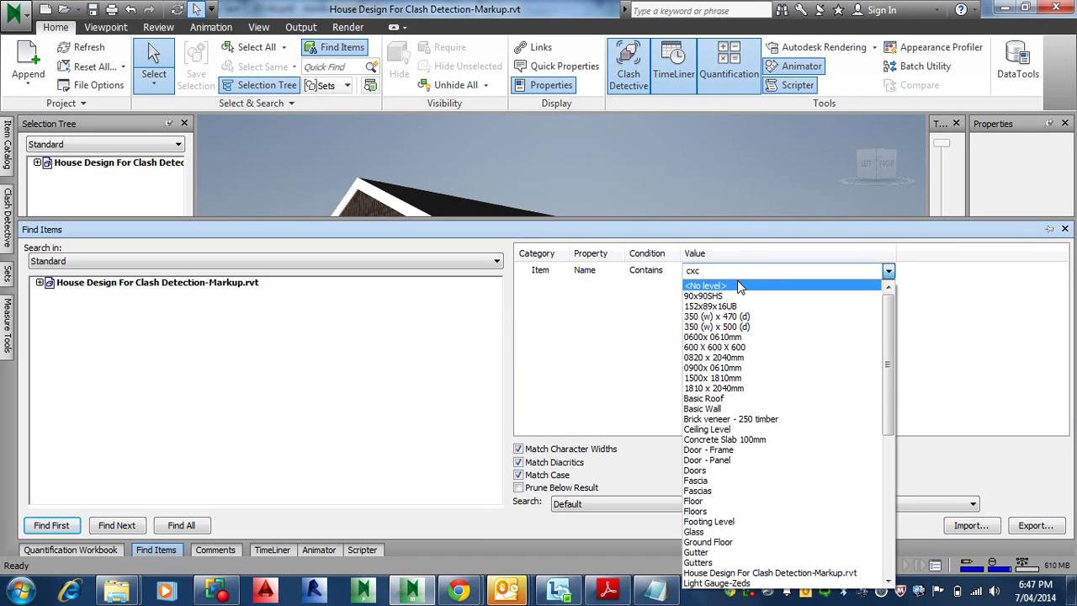
key(BackSpace)
key(BackSpace)
key(BackSpace)
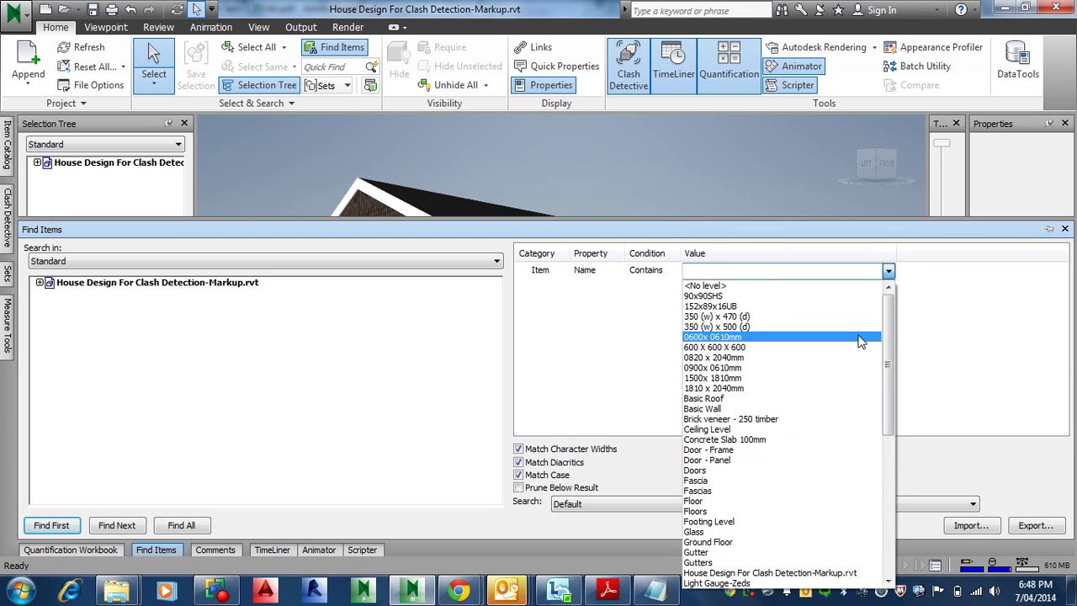
Set the search value to SHS-Square Hollow Section-Column and find all matching items
drag(891, 332, 887, 377)
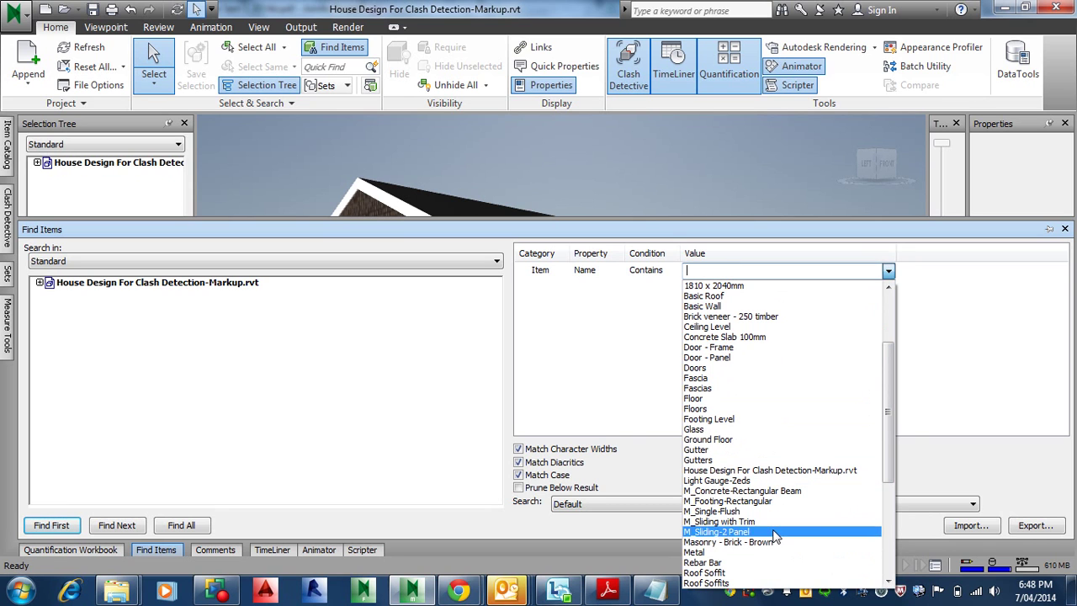
scroll(775, 517, down, 1)
scroll(775, 518, down, 3)
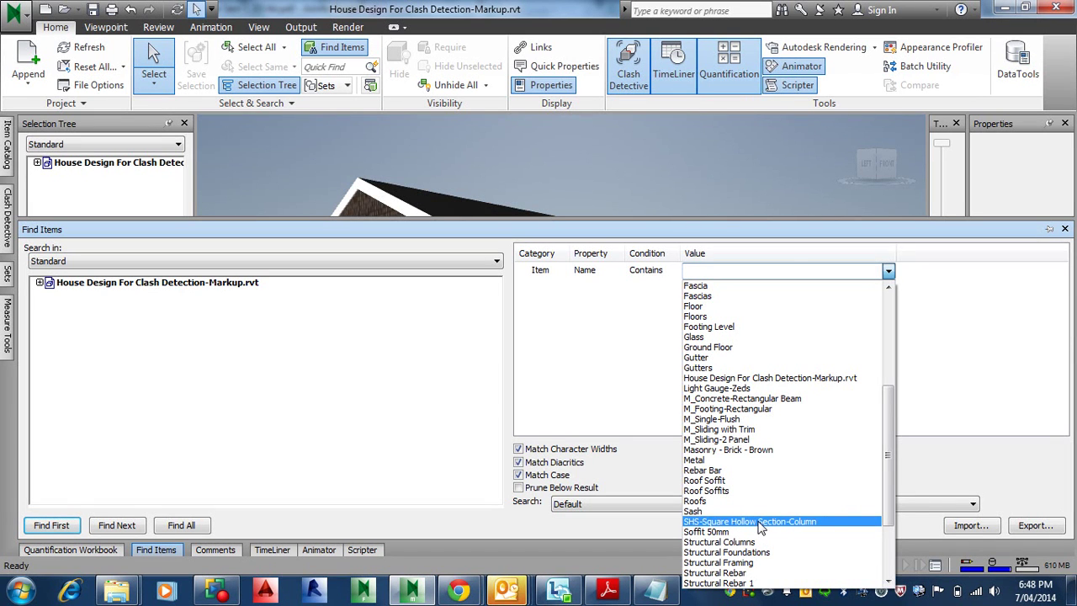
click(756, 522)
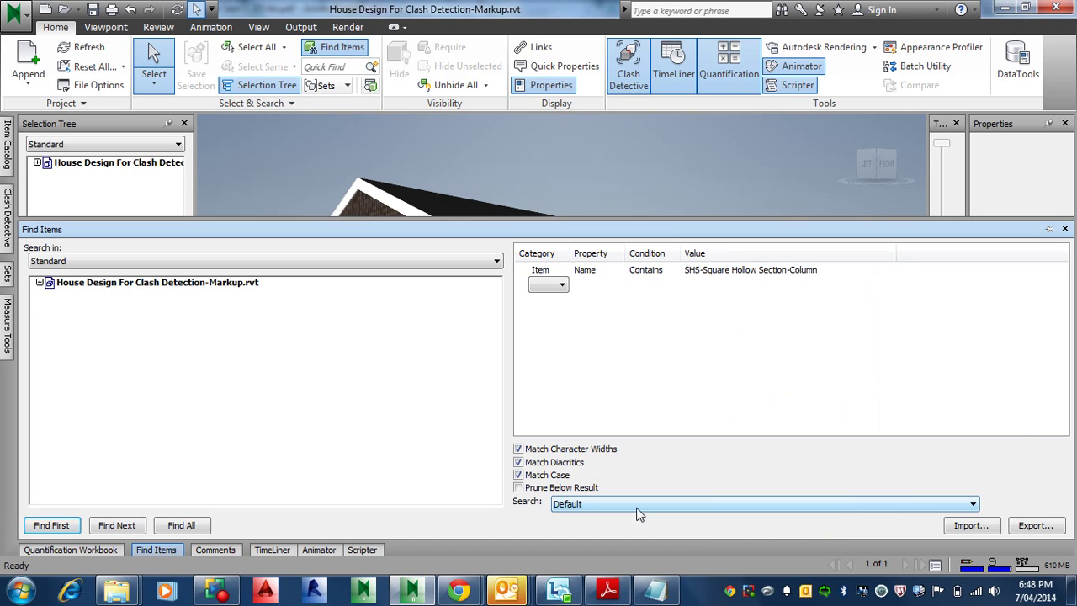
click(198, 528)
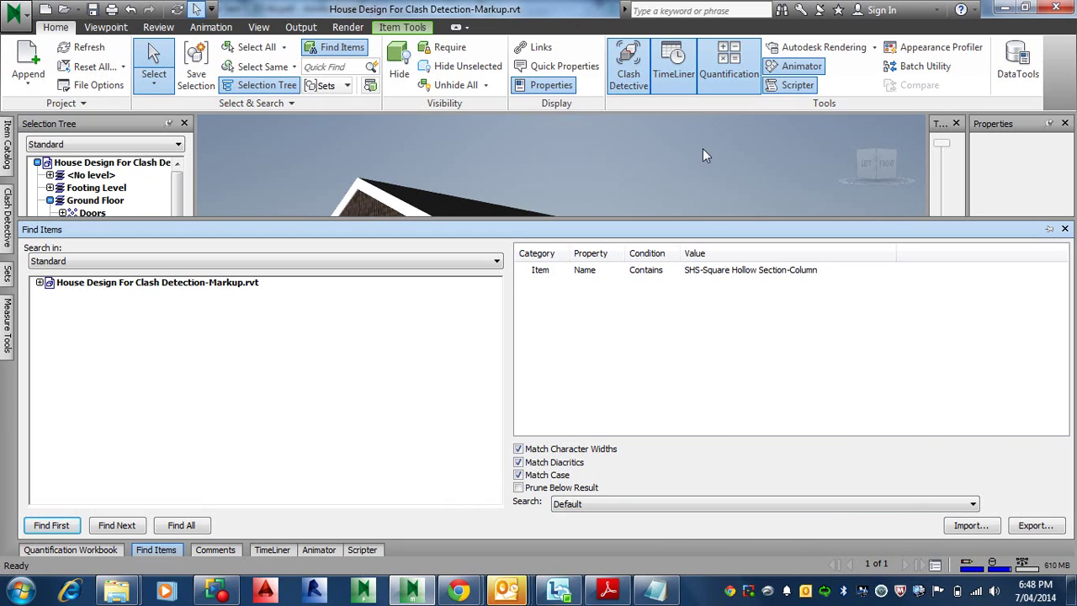
Clear the selection and try to rerun the SHS-Square Hollow Section-Column search for all matching items
click(518, 130)
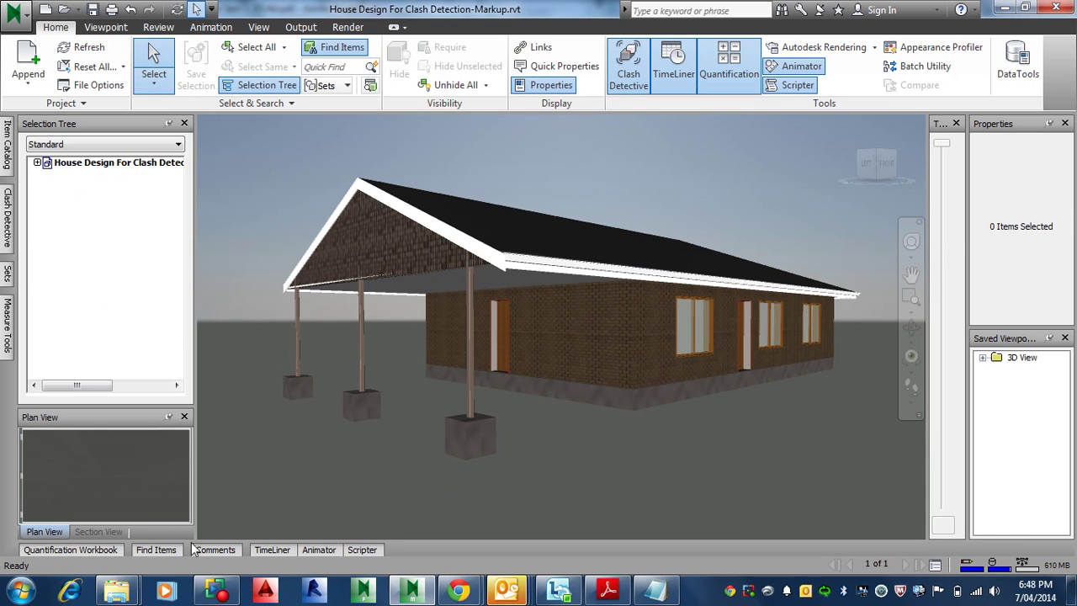
click(139, 549)
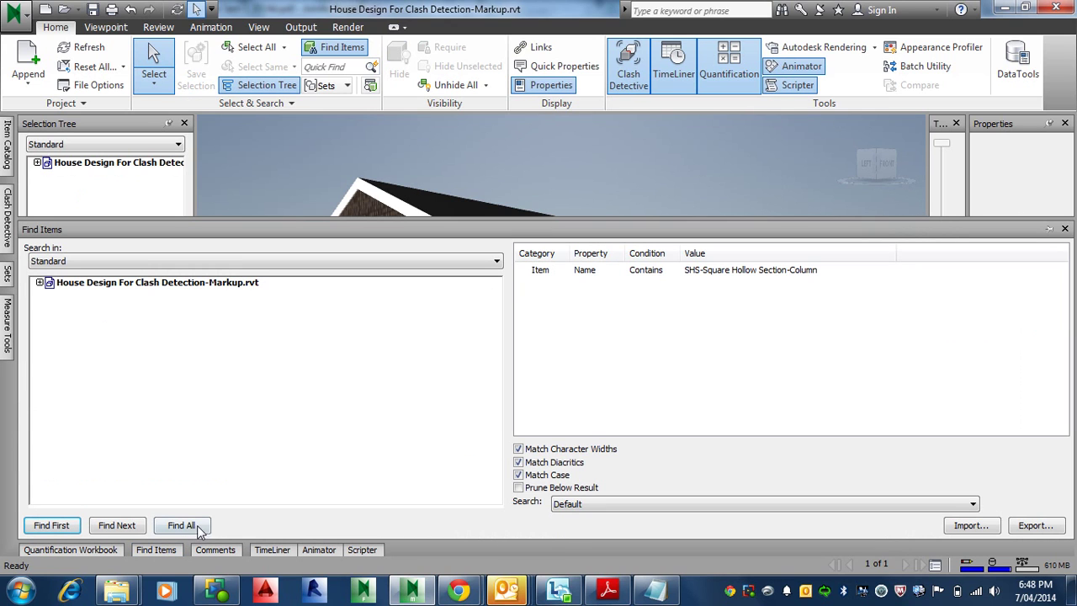
click(545, 270)
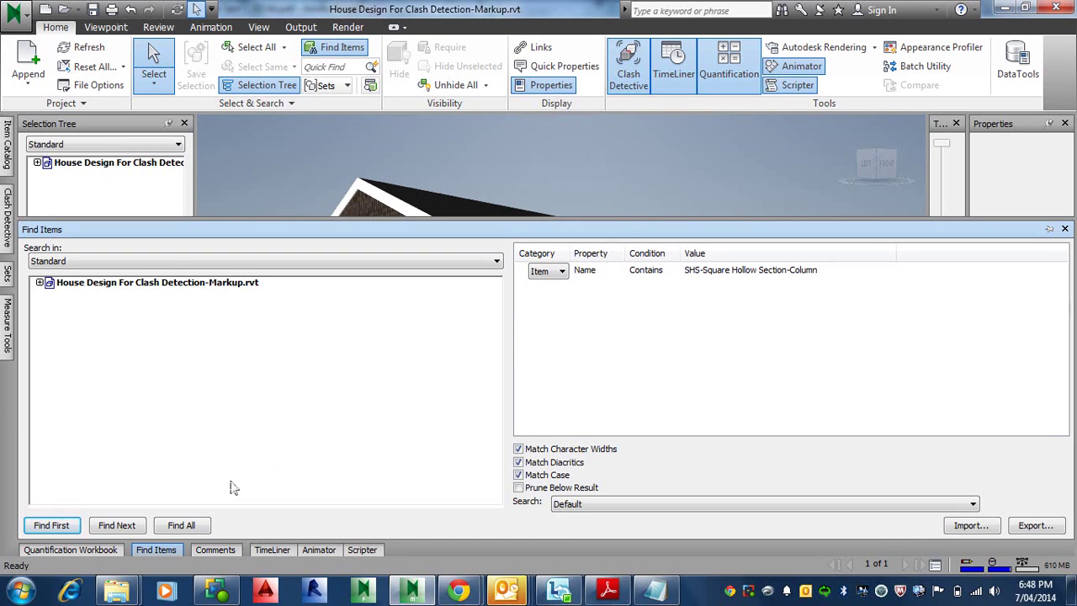
click(167, 526)
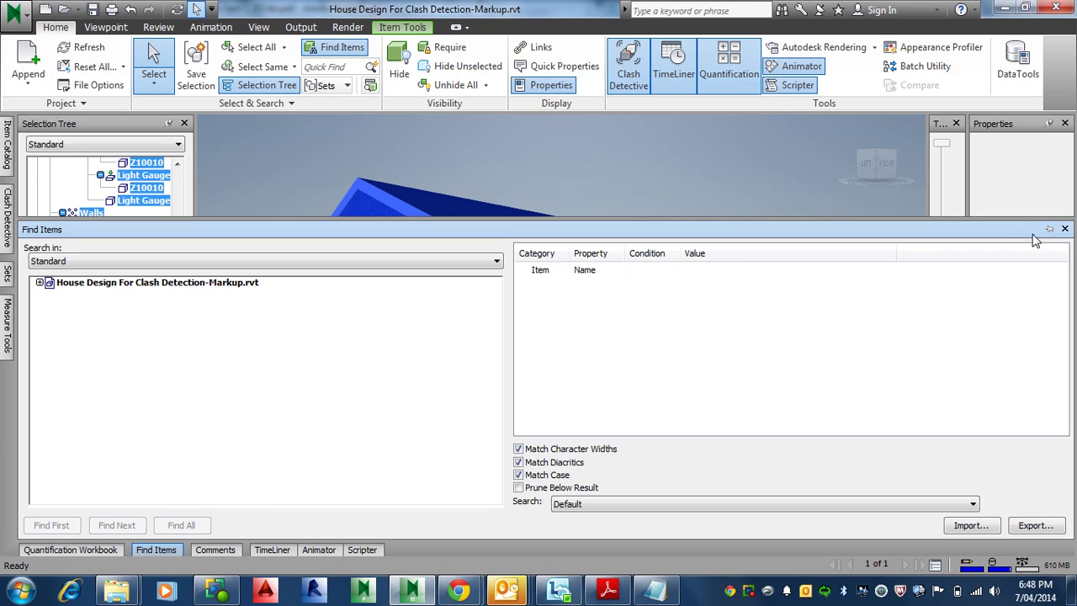
click(6, 275)
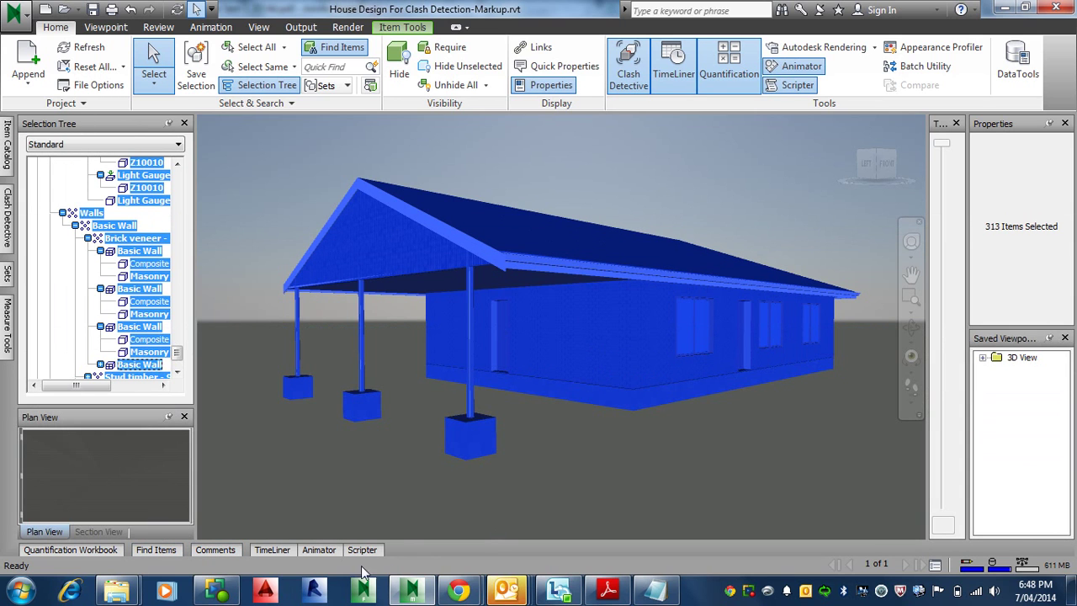
Restore the search condition to Contains with value SHS-Square Hollow Section-Column, and find all matching items
mouse_move(156, 549)
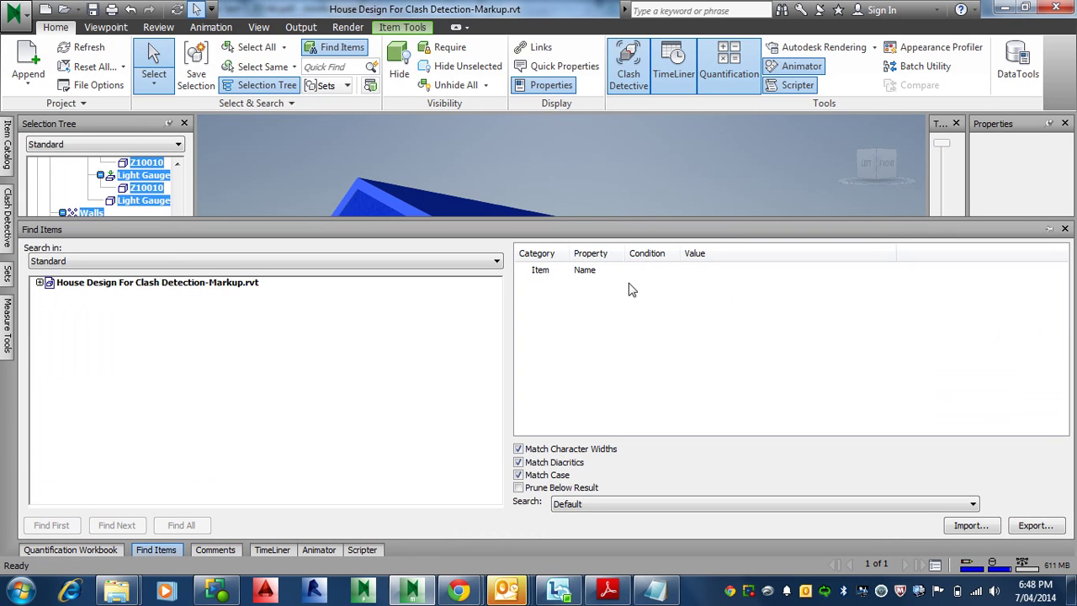
click(646, 270)
click(674, 271)
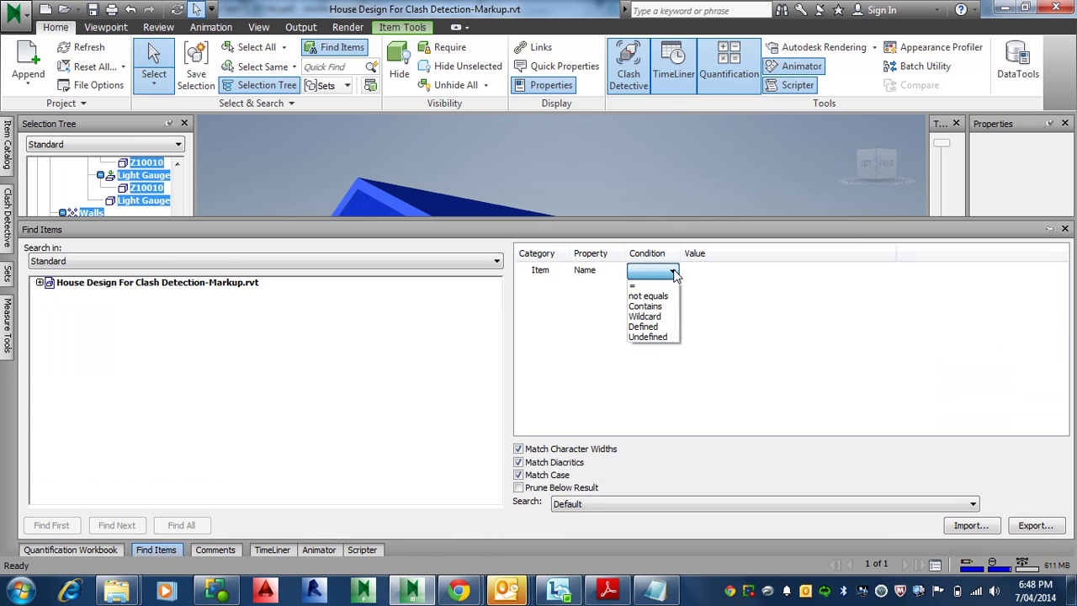
click(660, 306)
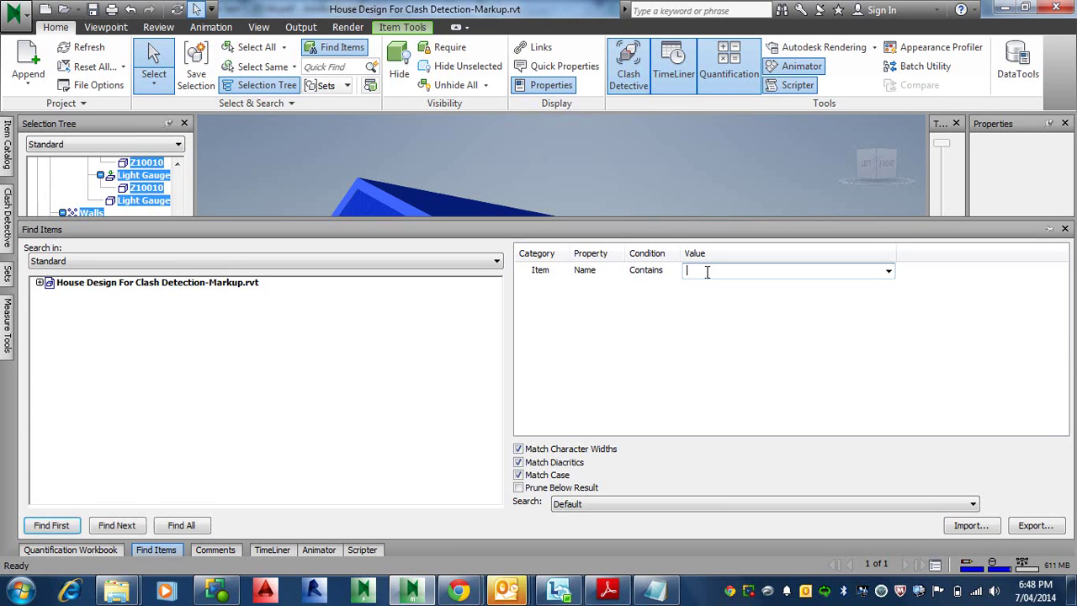
click(888, 270)
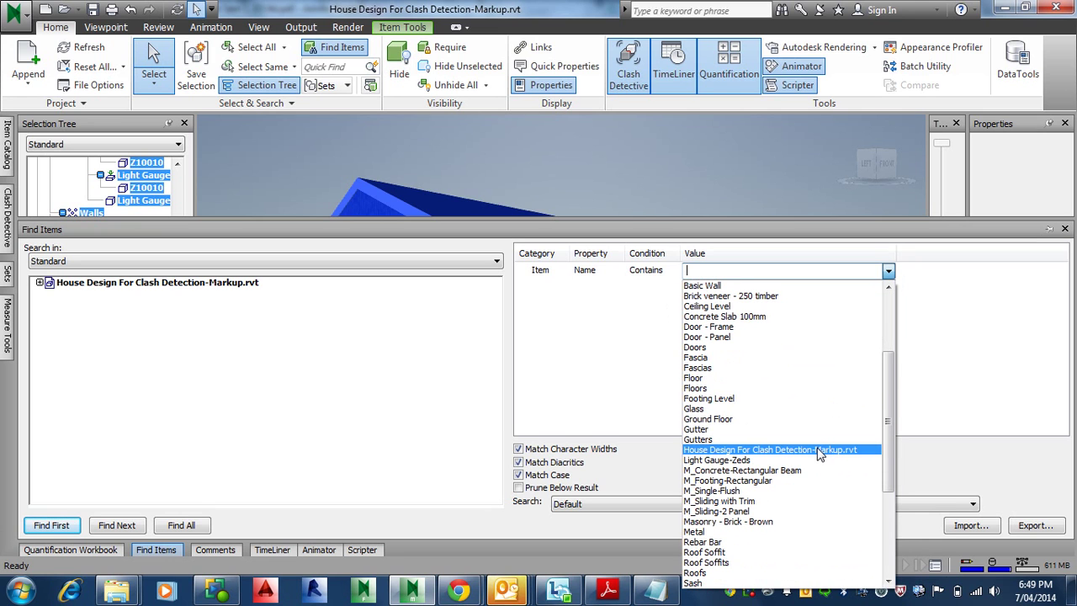
scroll(778, 504, down, 2)
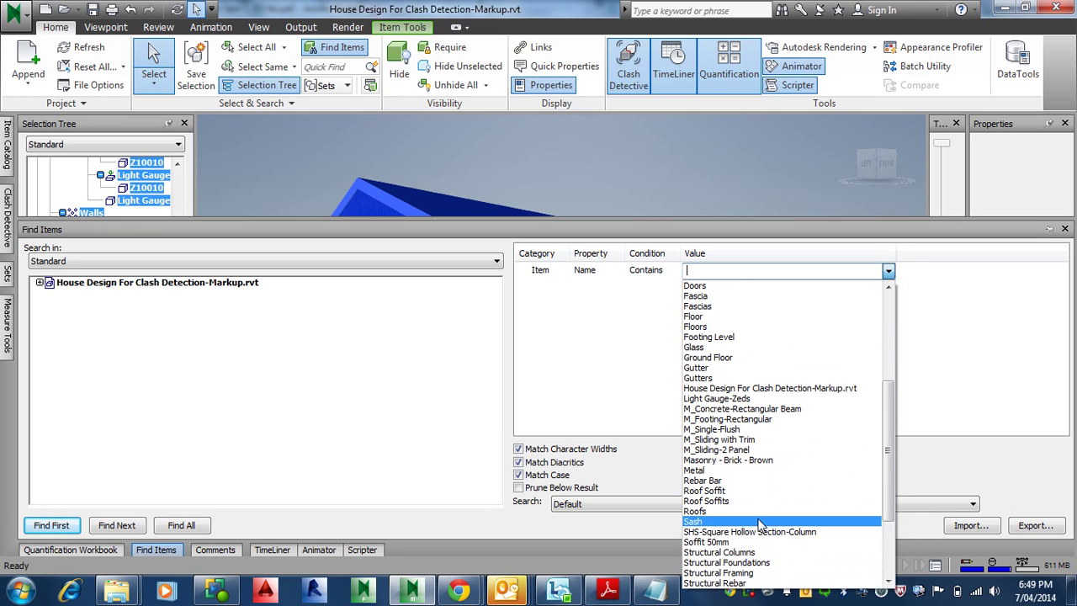
click(752, 532)
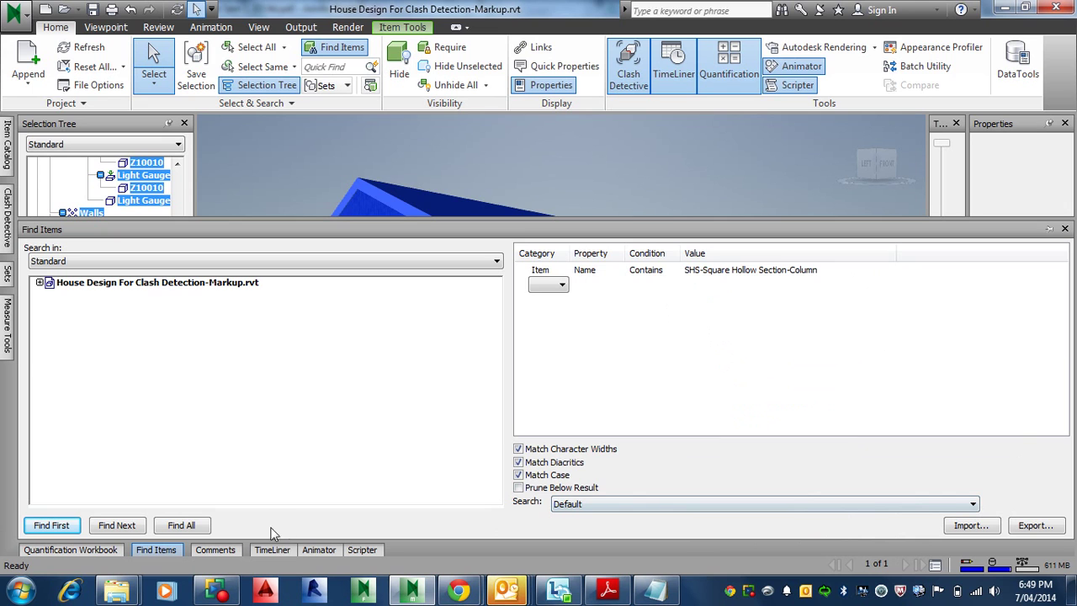
click(184, 528)
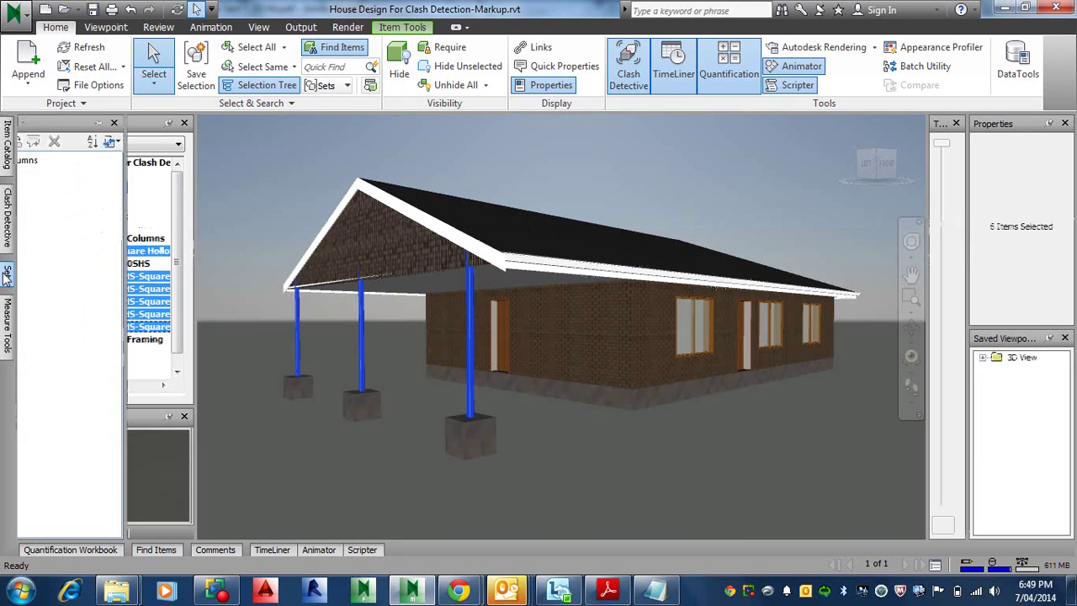
Save the current column search as a search set named All Columns - SHS
click(6, 276)
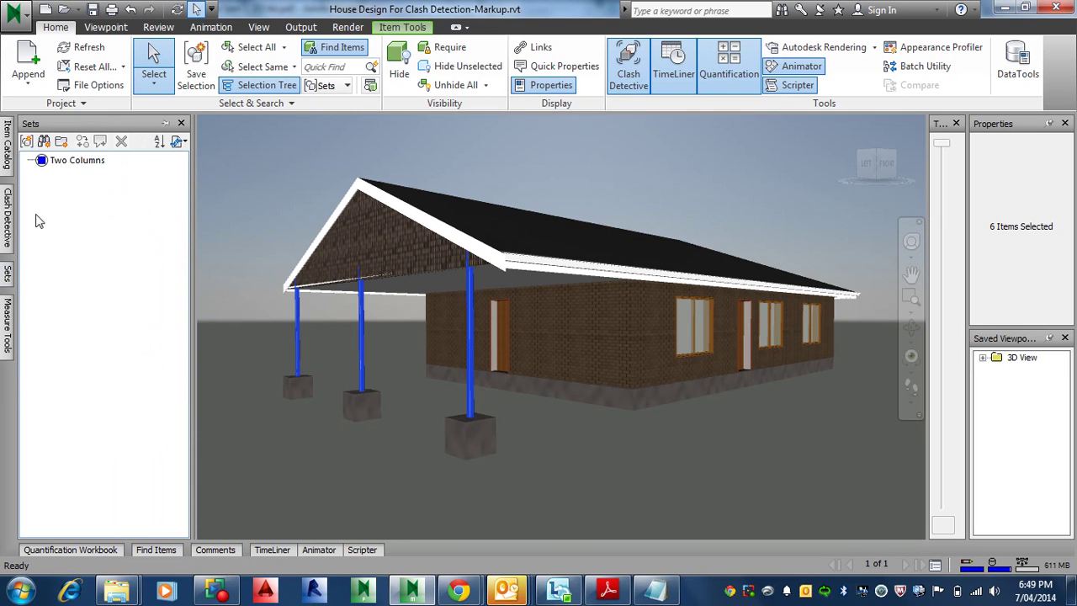
click(43, 142)
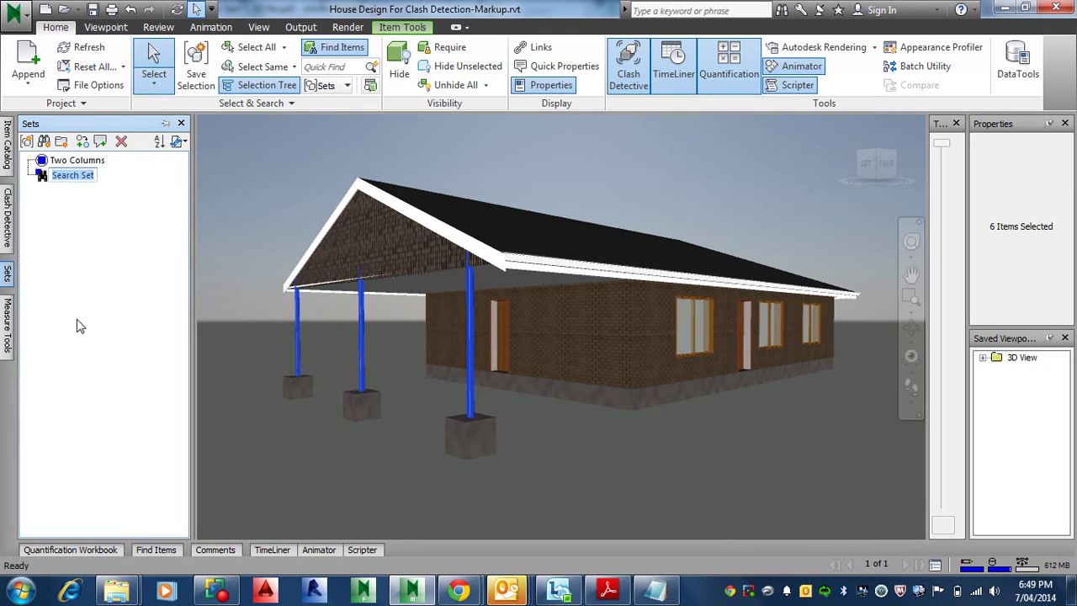
text(All)
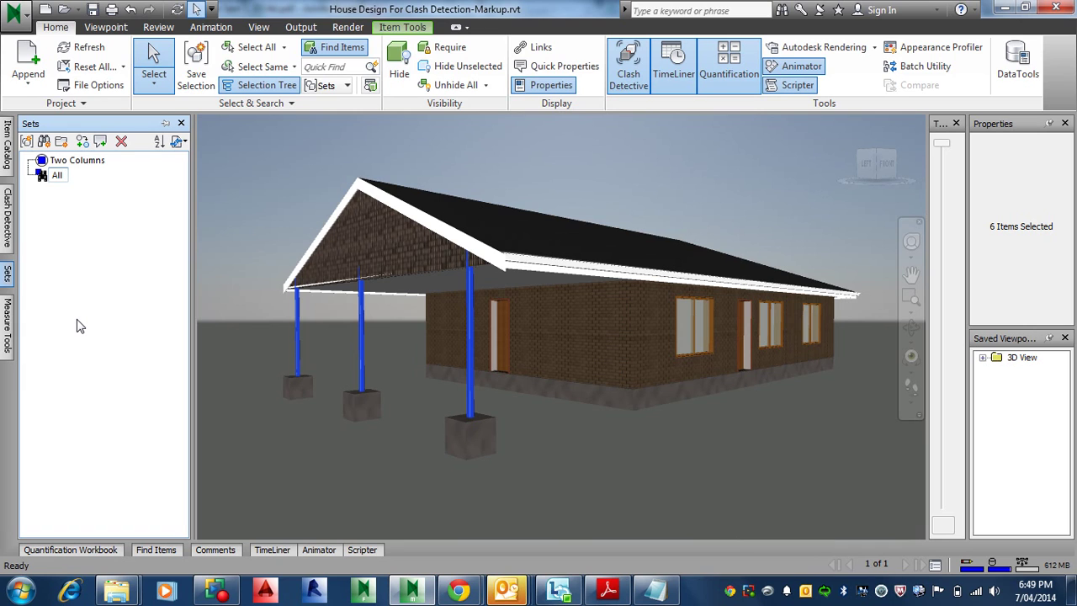
text( Columns - SHS)
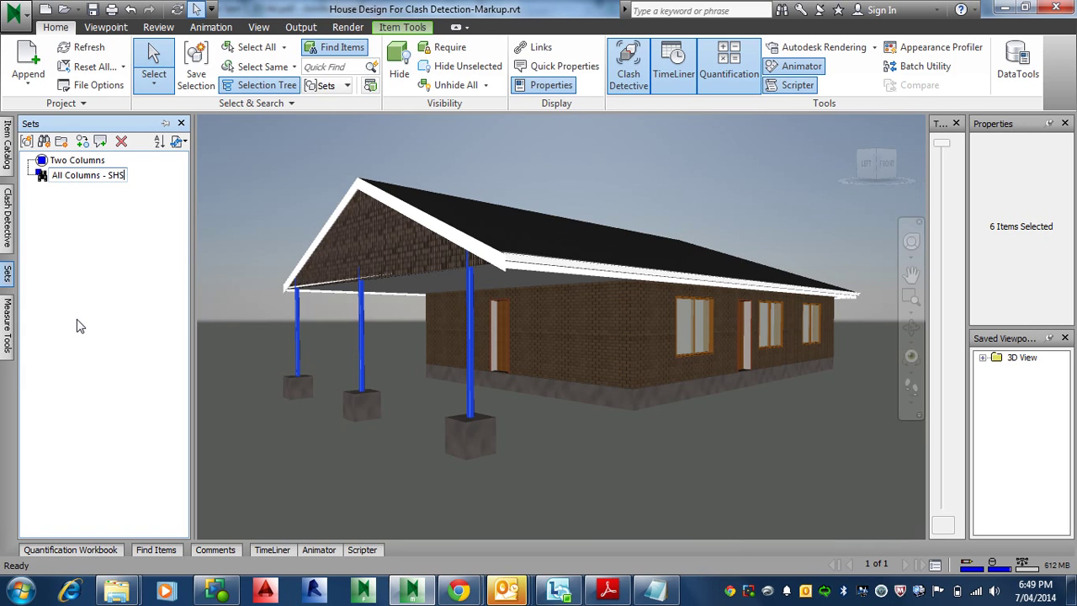
key(Return)
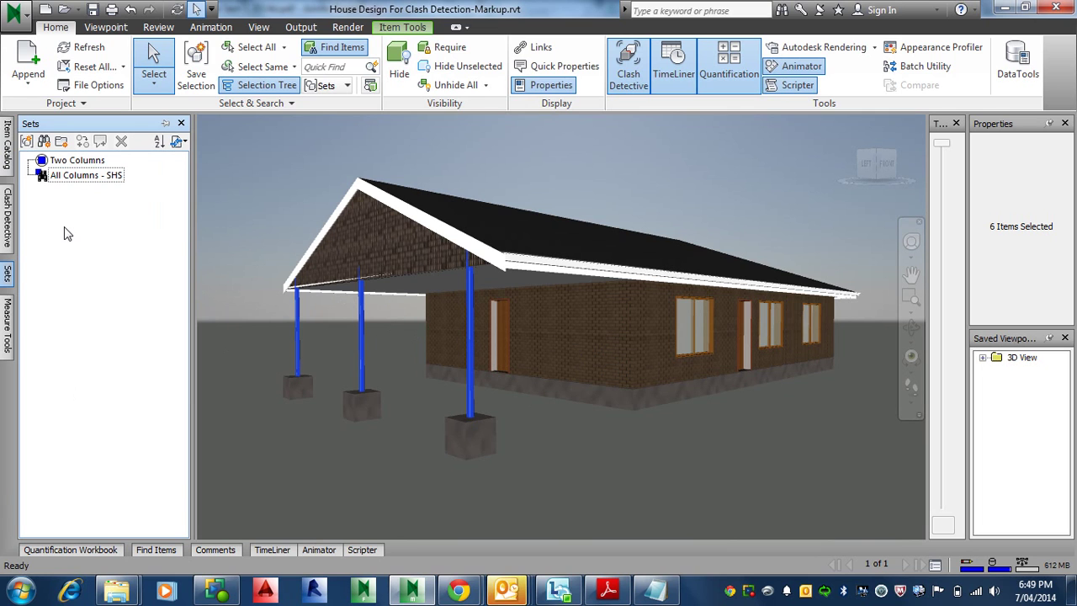
Recall the Two Columns set and the All Columns - SHS search set to compare which columns each one selects
click(97, 165)
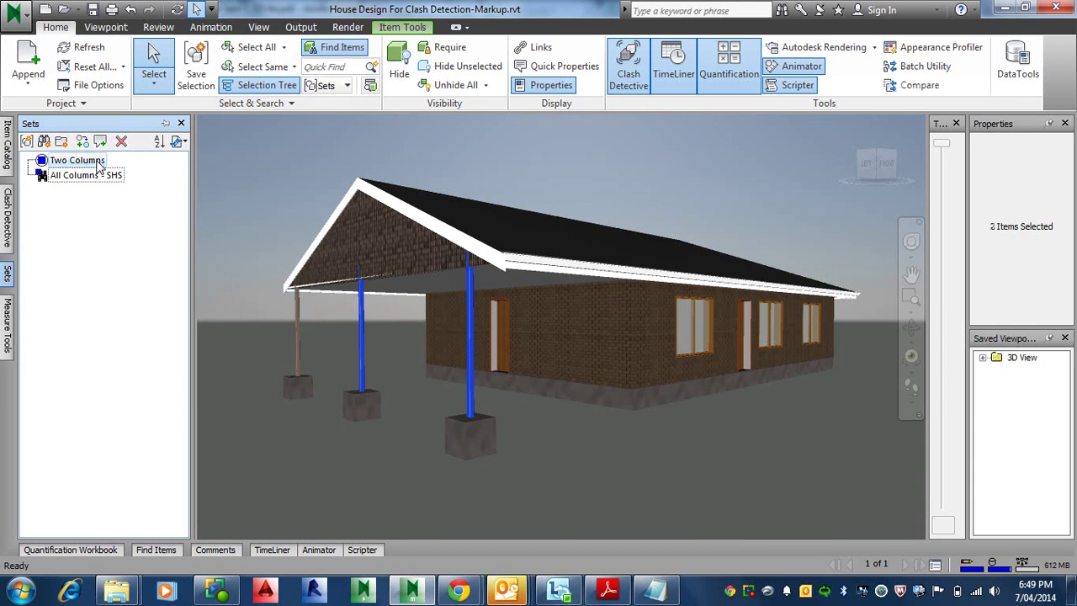
click(106, 176)
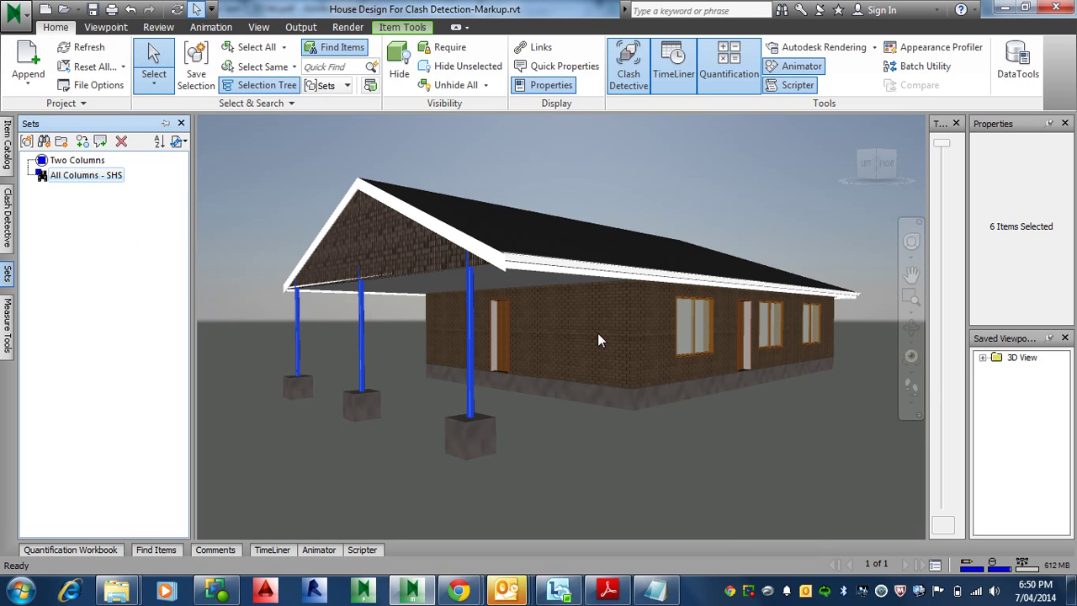
mouse_move(590, 308)
shift+middle_down()
mouse_move(526, 437)
mouse_move(603, 351)
mouse_move(560, 300)
mouse_move(613, 329)
shift+middle_up()
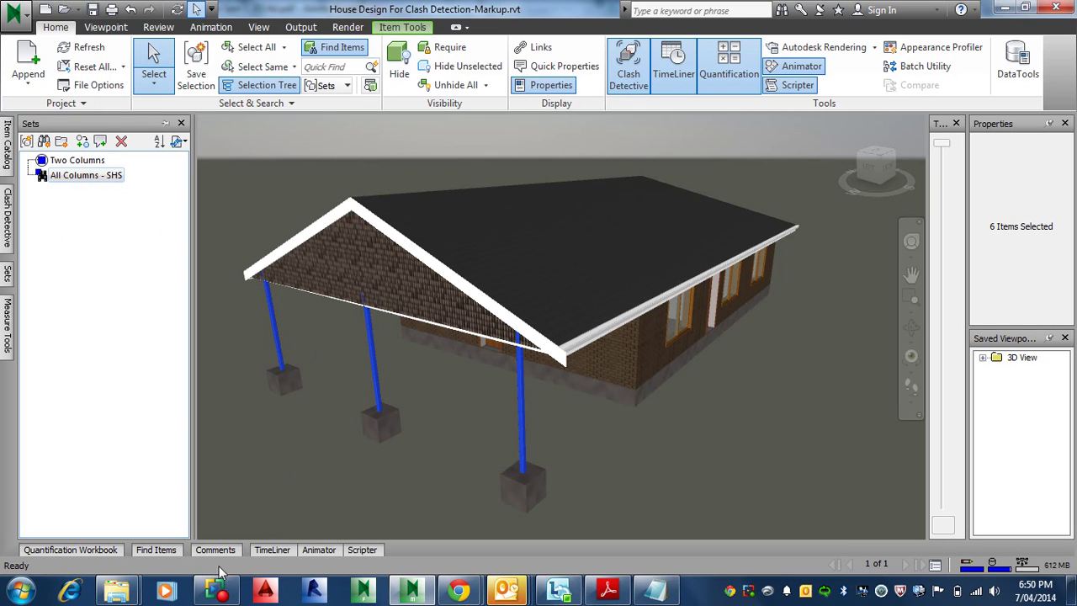
Reopen Find Items and browse the categories available for a second search condition, leaving the search statement as it is
click(171, 551)
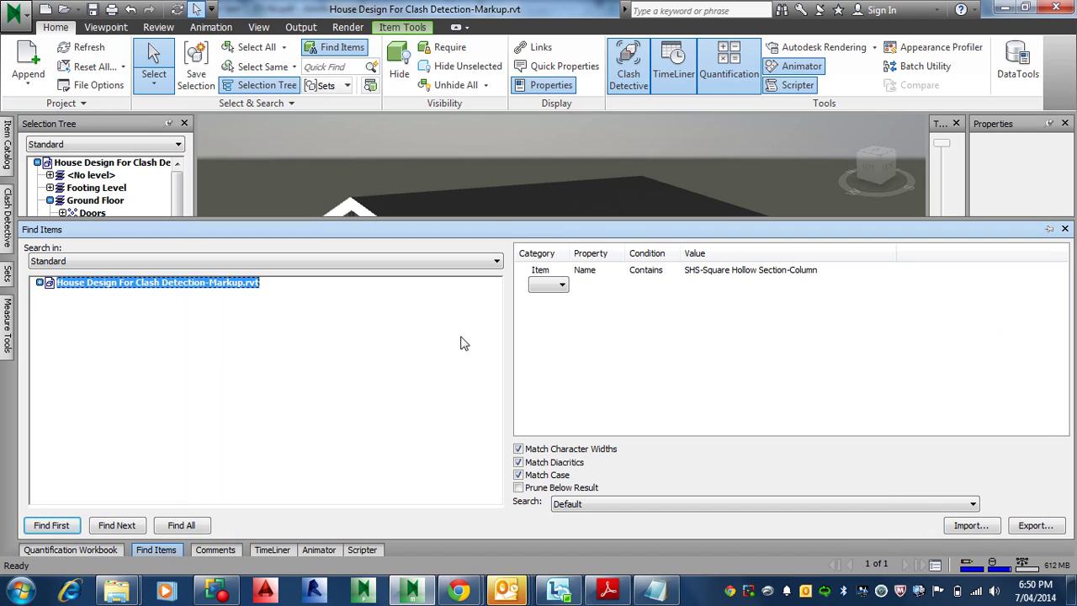
click(553, 287)
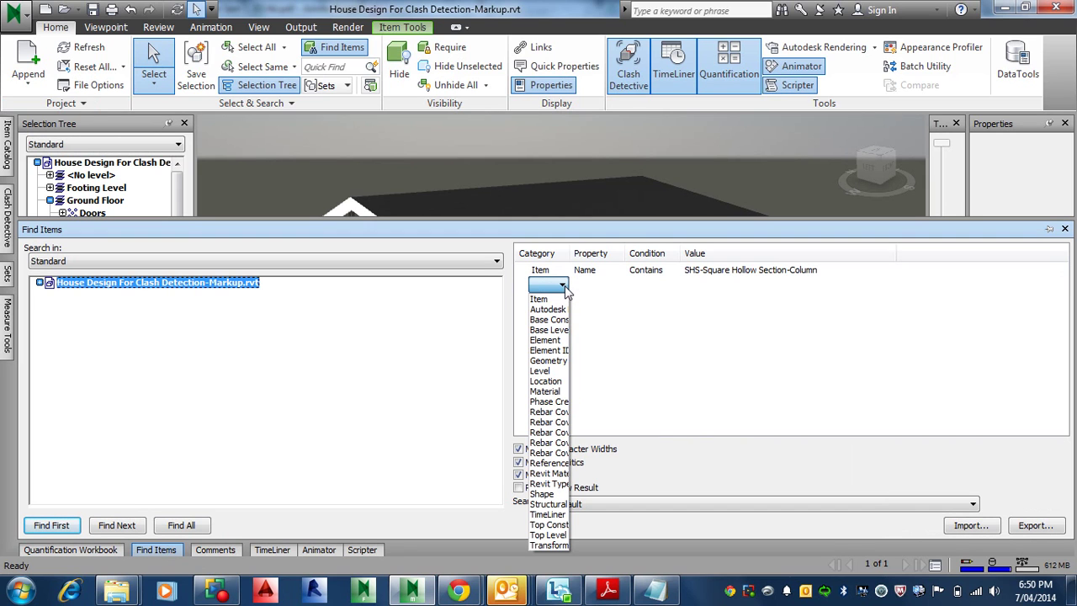
click(722, 298)
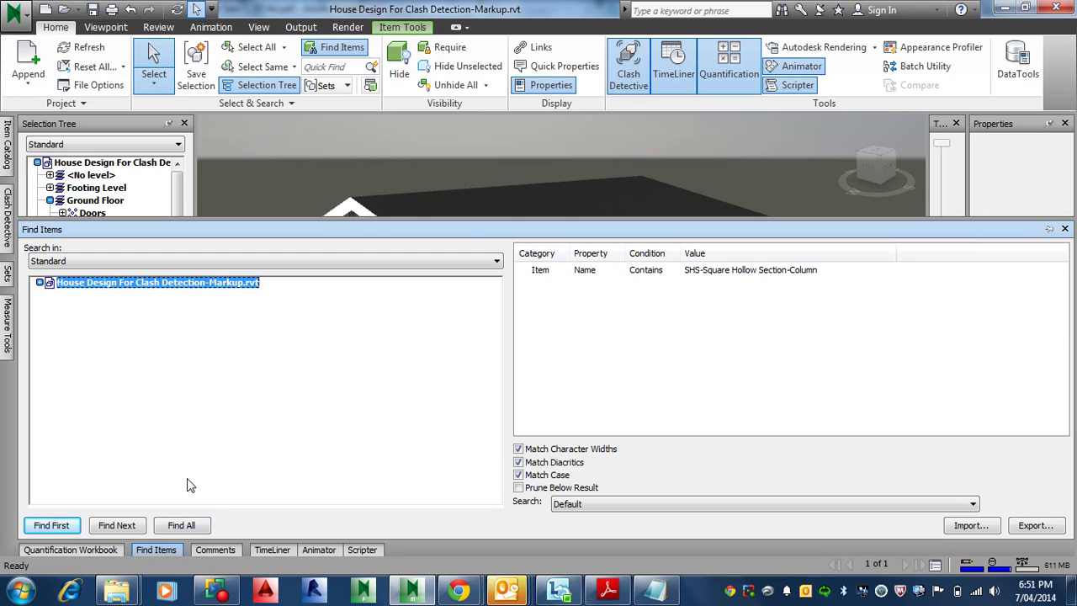
click(1049, 229)
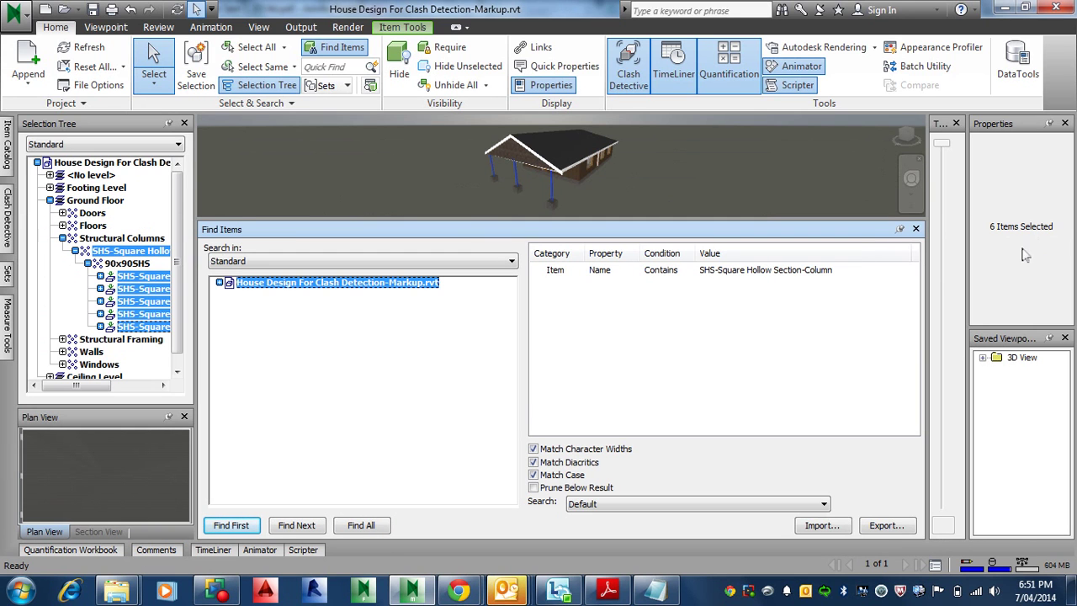
click(901, 230)
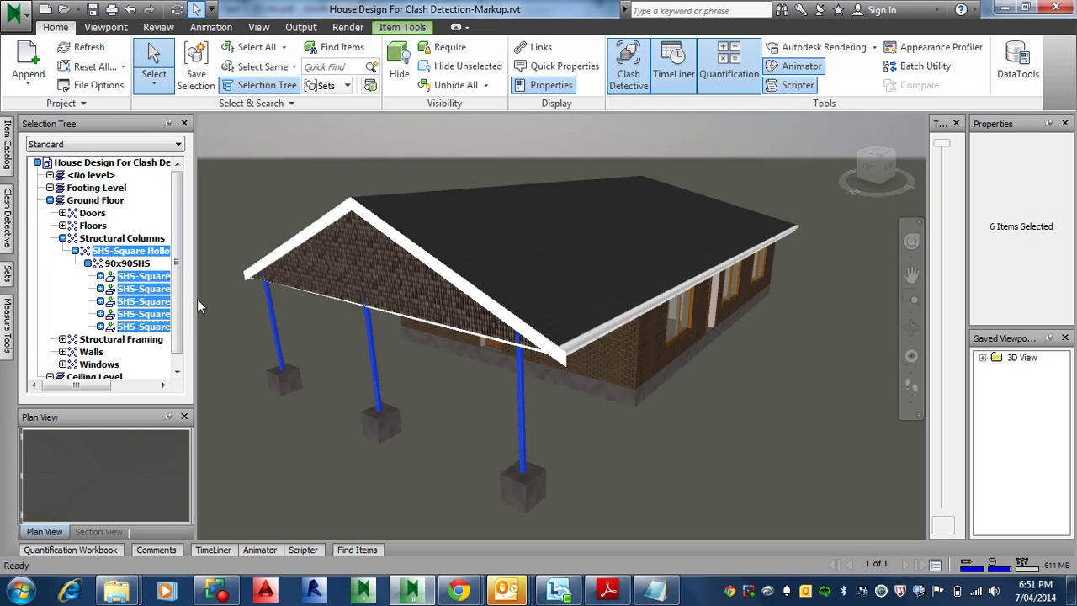
Widen the Selection Tree window and close the Plan View window
drag(197, 298, 283, 303)
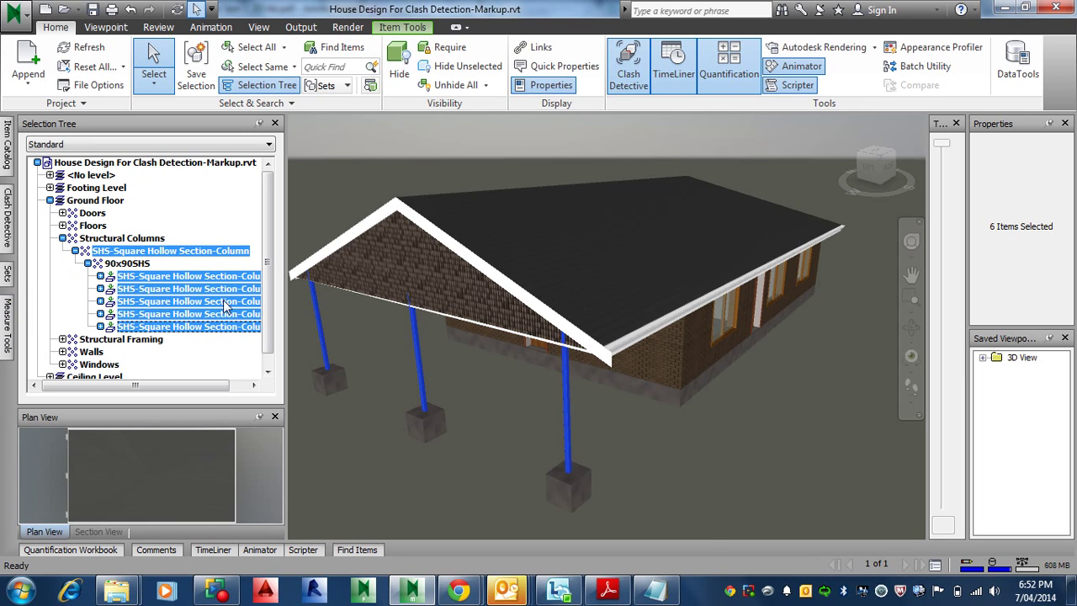
click(214, 550)
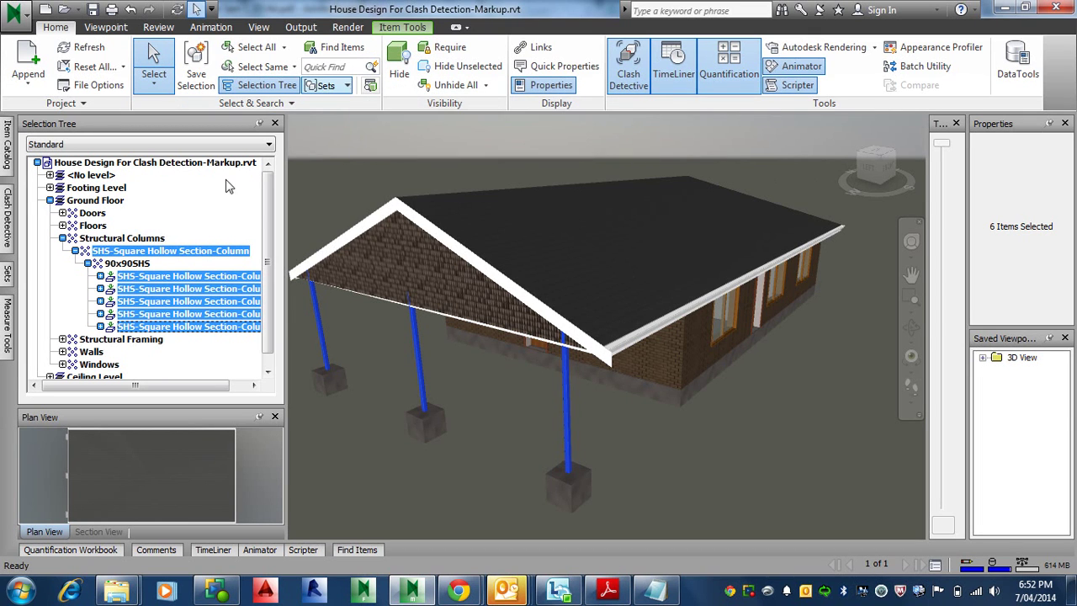
click(7, 155)
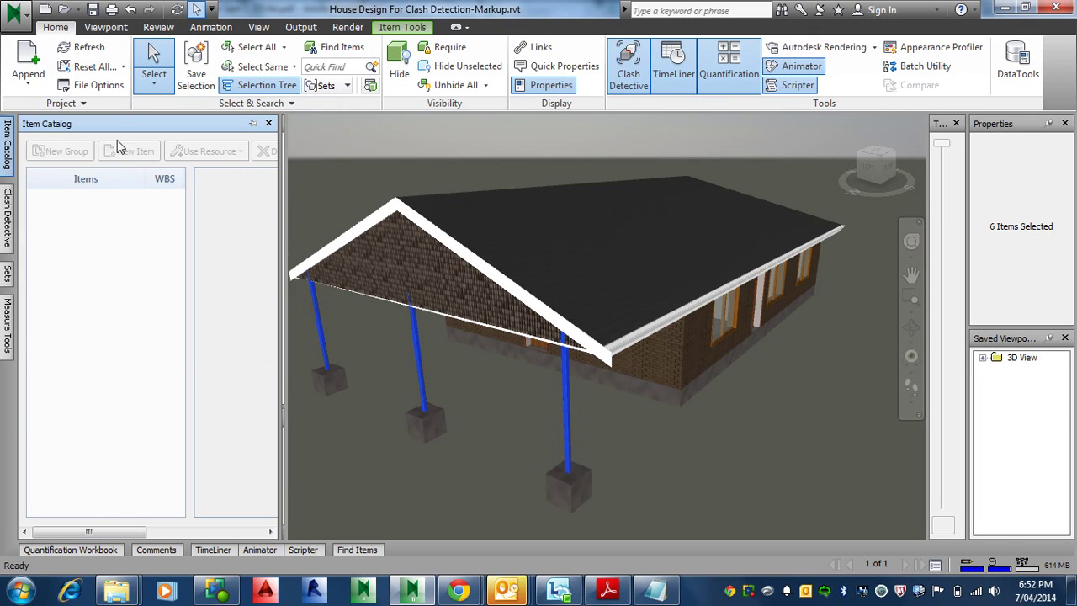
click(8, 218)
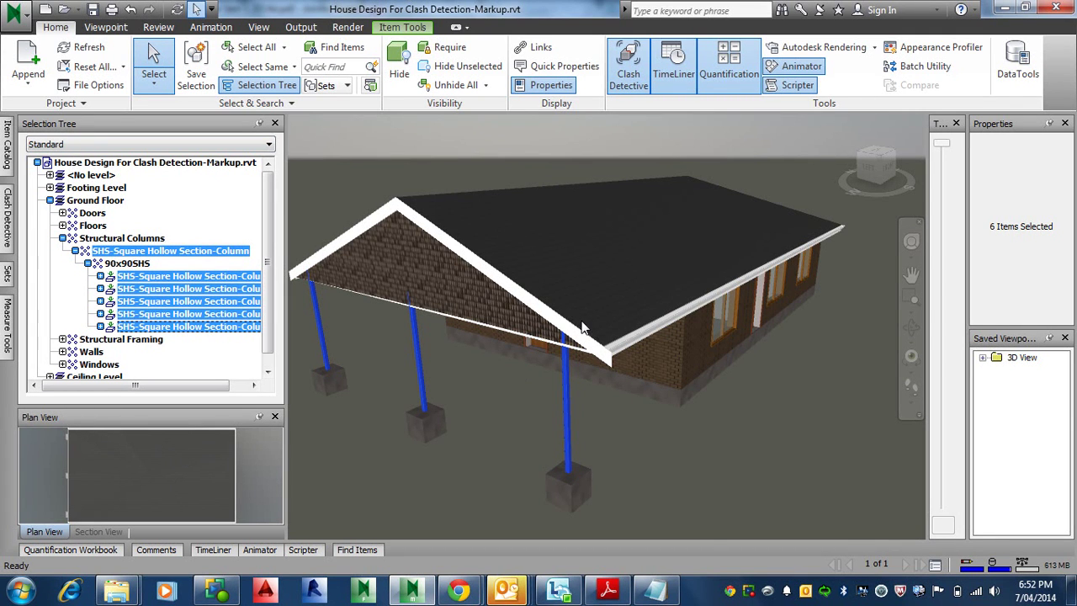
click(275, 418)
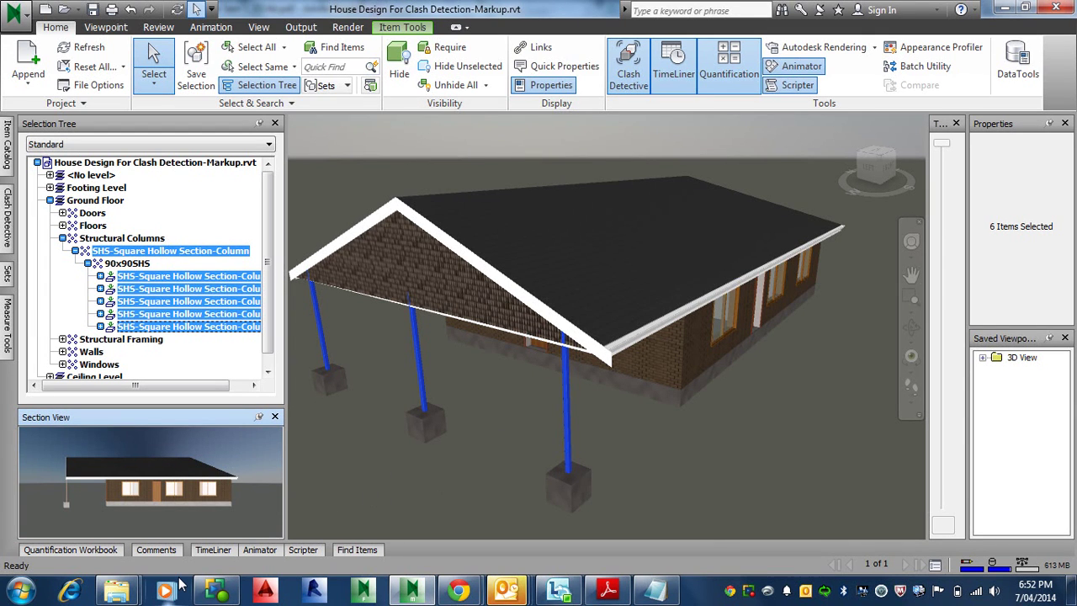
Clear the column selection and view the house from the front with the carport and front wall in sight
click(203, 552)
click(716, 509)
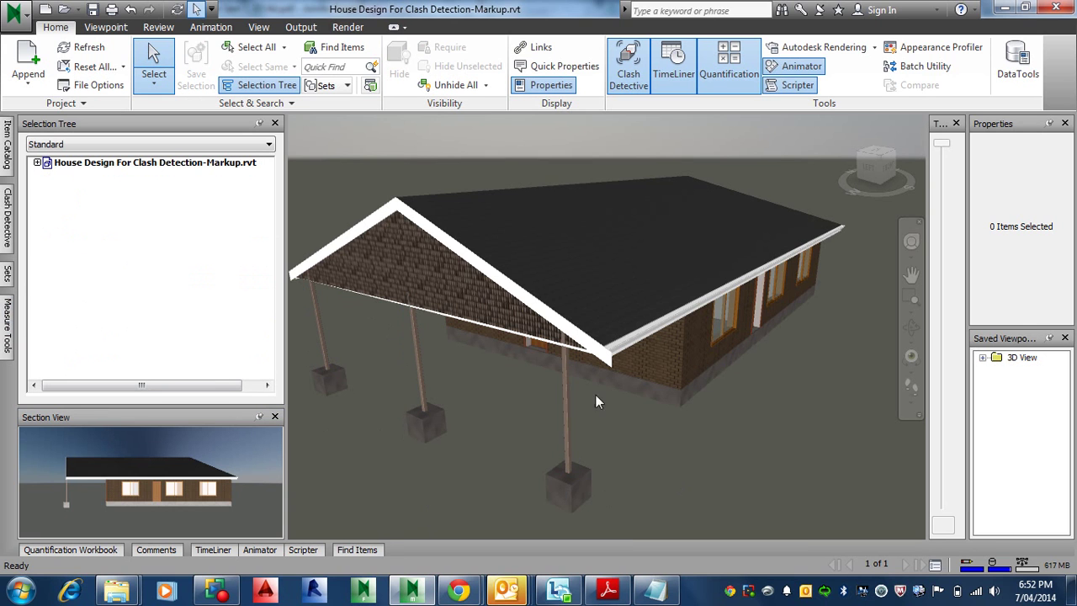
shift+middle_drag(695, 392, 553, 376)
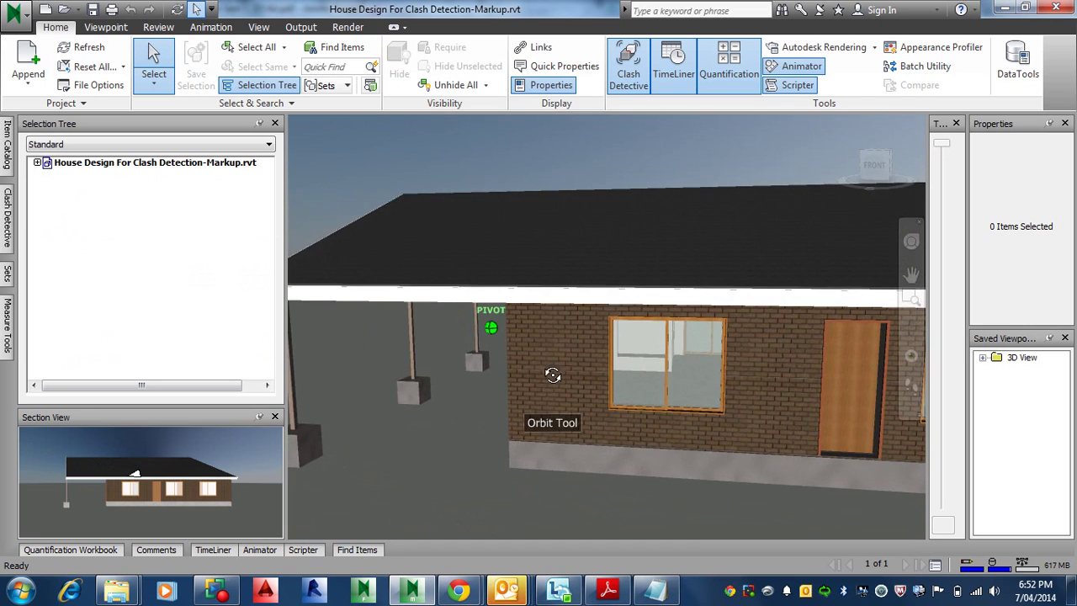
scroll(553, 377, down, 4)
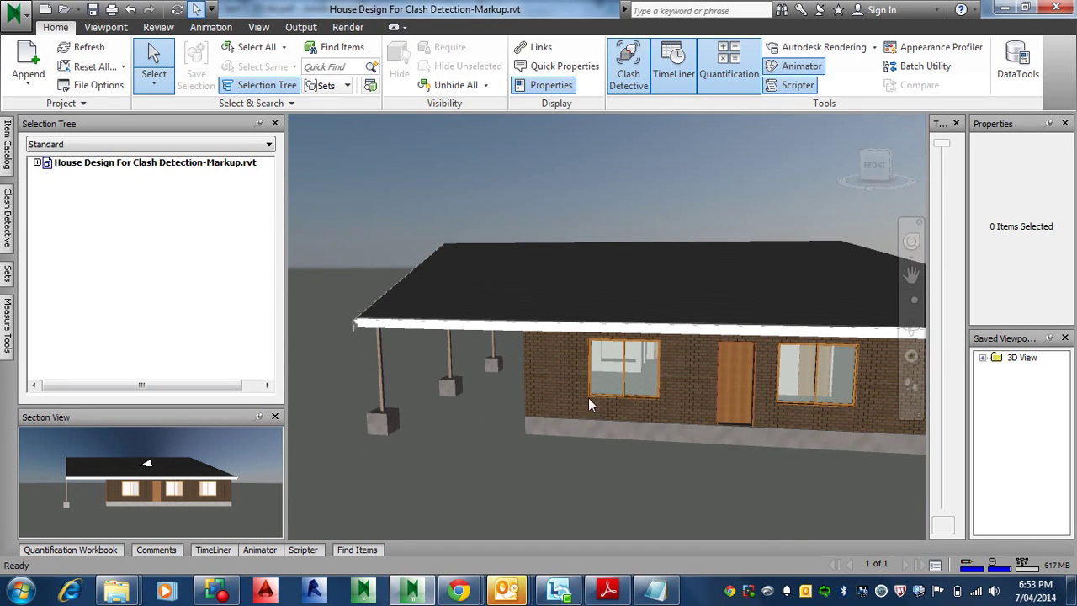
Check the files in the Clash Detection folder in Windows Explorer and return to the Navisworks model
mouse_move(118, 590)
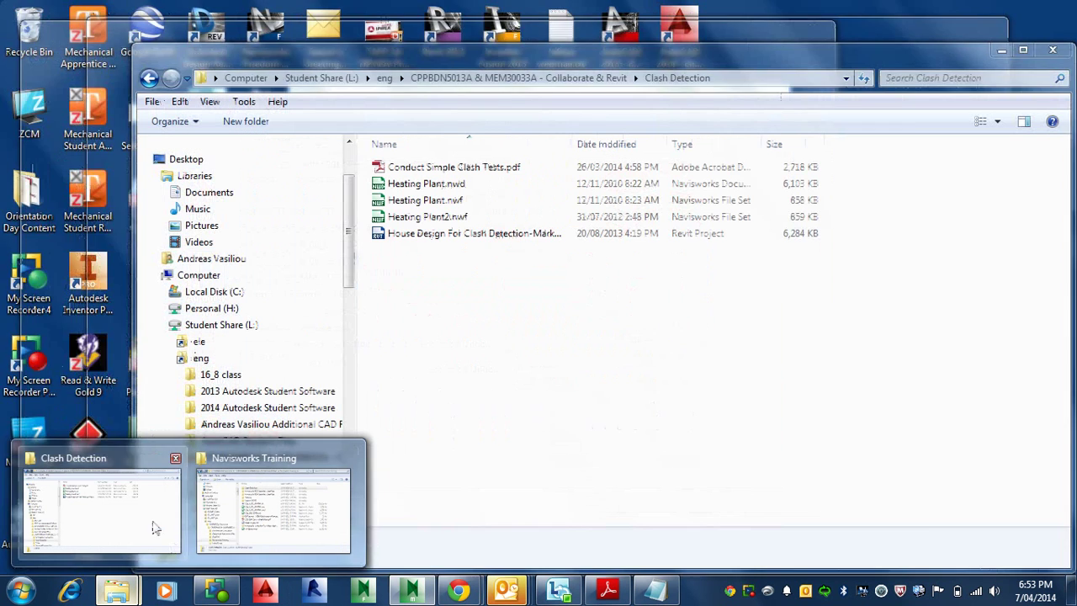
click(151, 523)
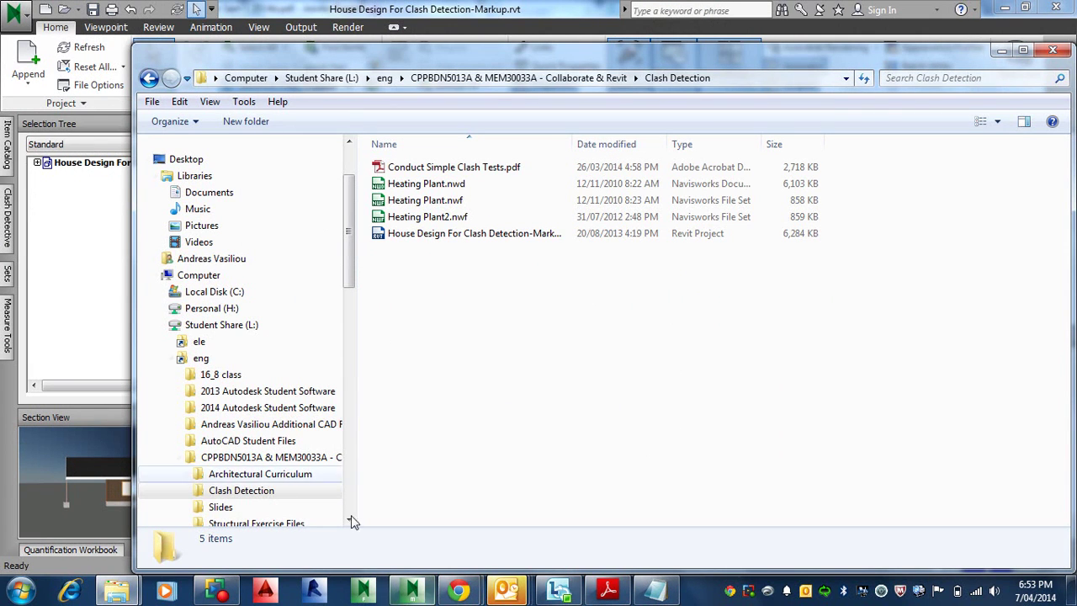
click(44, 469)
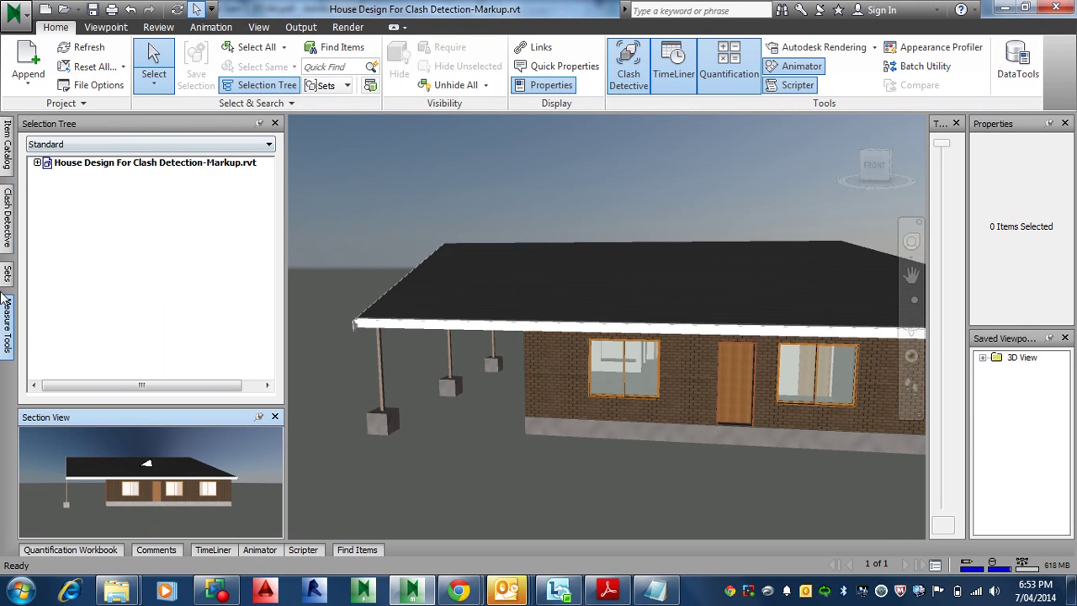
Turn the Clash Detective window off and on again, expand its list of clash tests, and widen the window
mouse_move(9, 329)
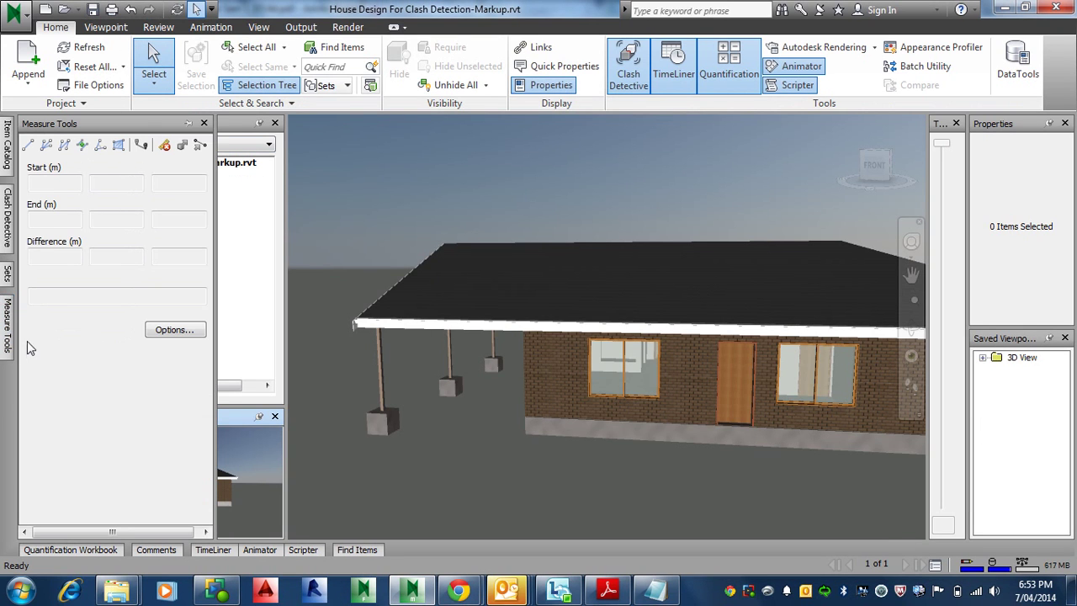
click(9, 217)
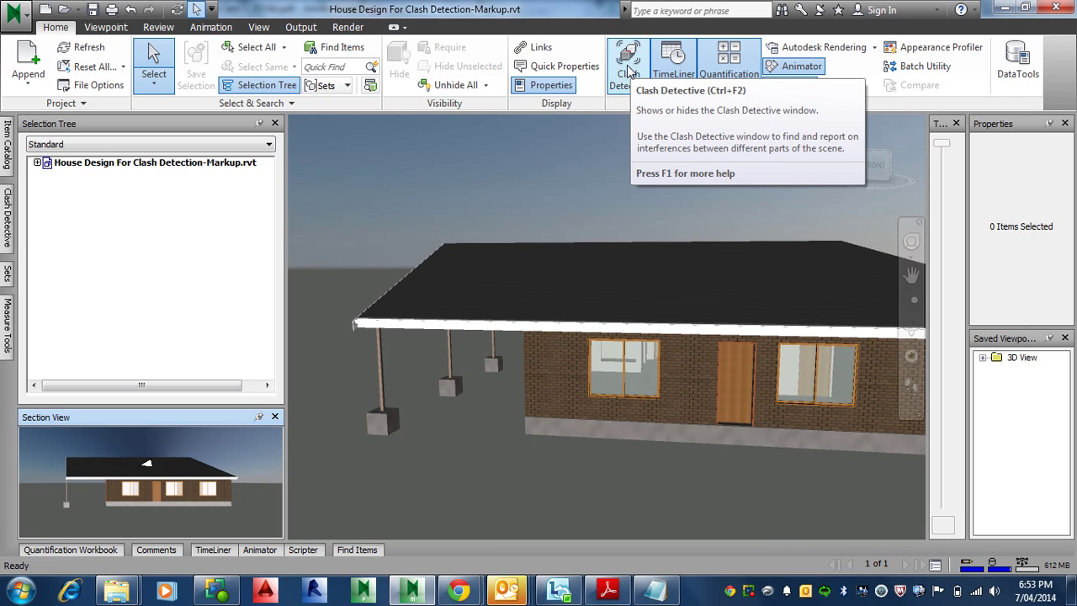
click(628, 72)
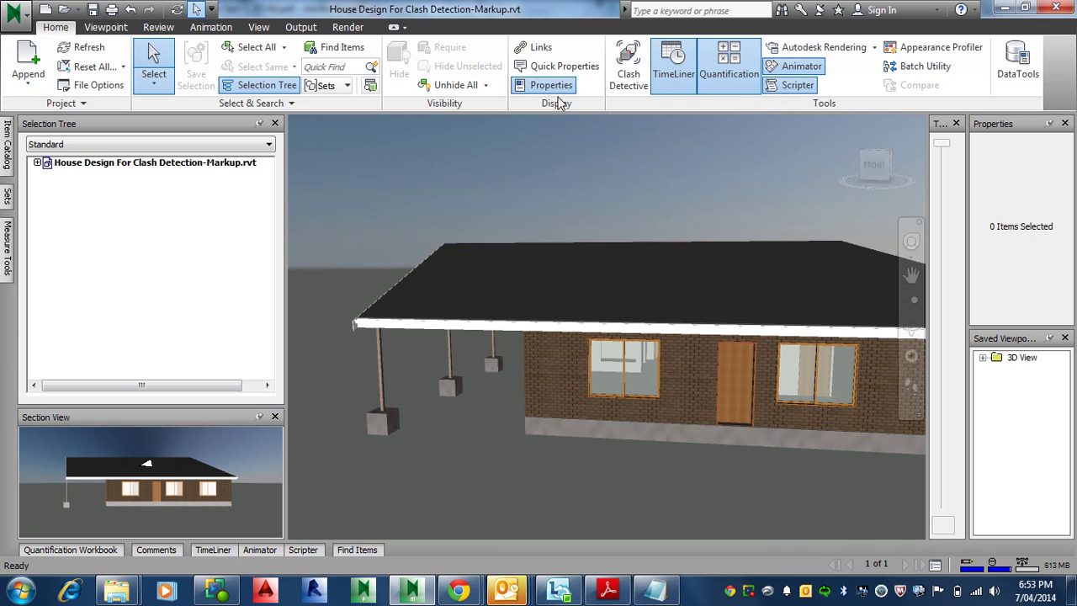
click(621, 74)
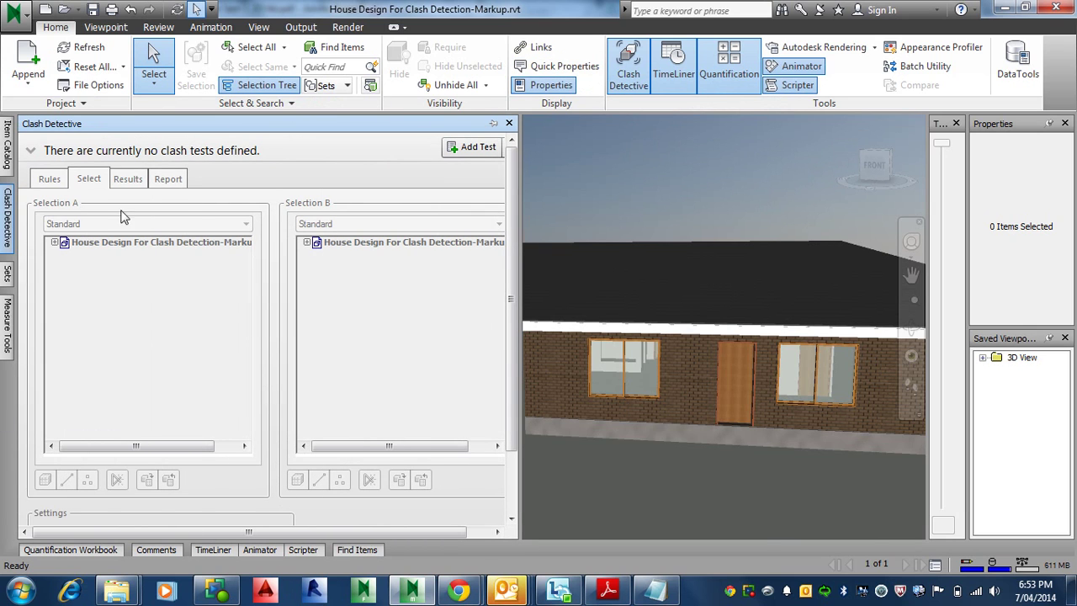
click(31, 151)
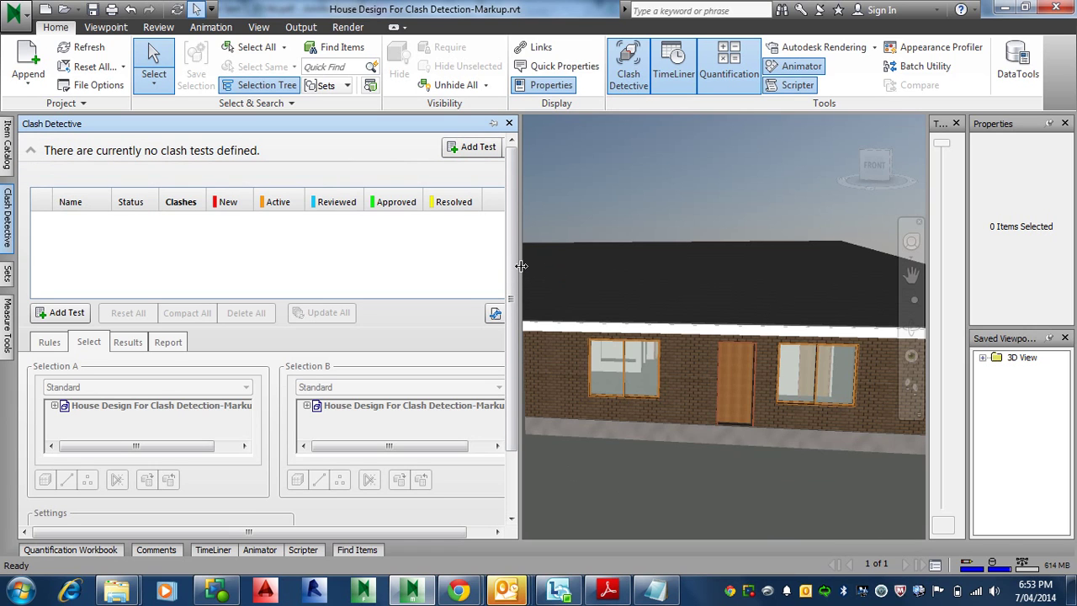
drag(545, 265, 669, 263)
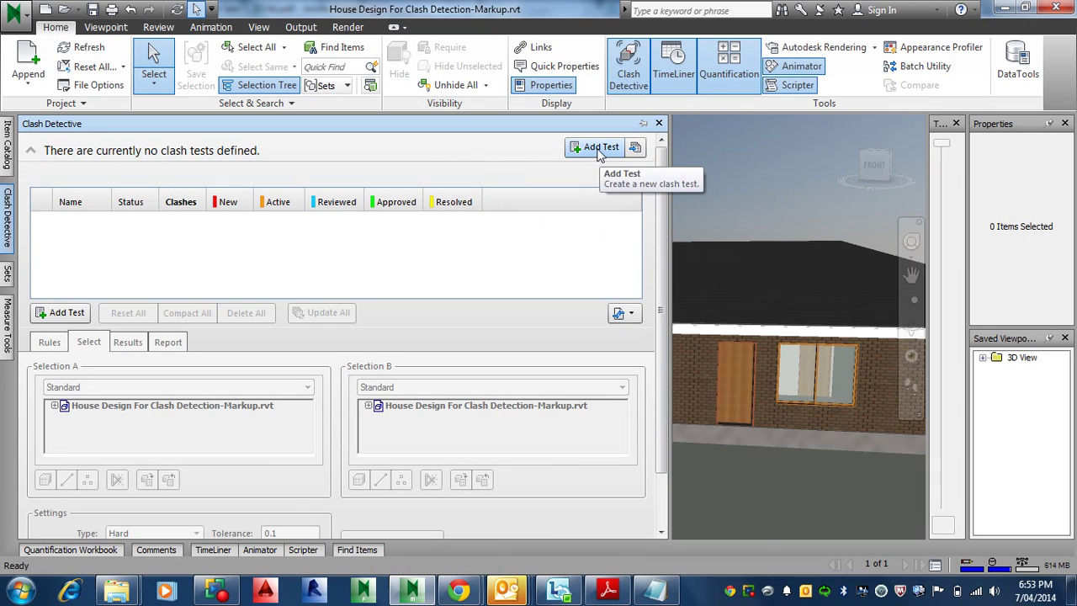
Add a new clash test and open its name for editing
click(61, 313)
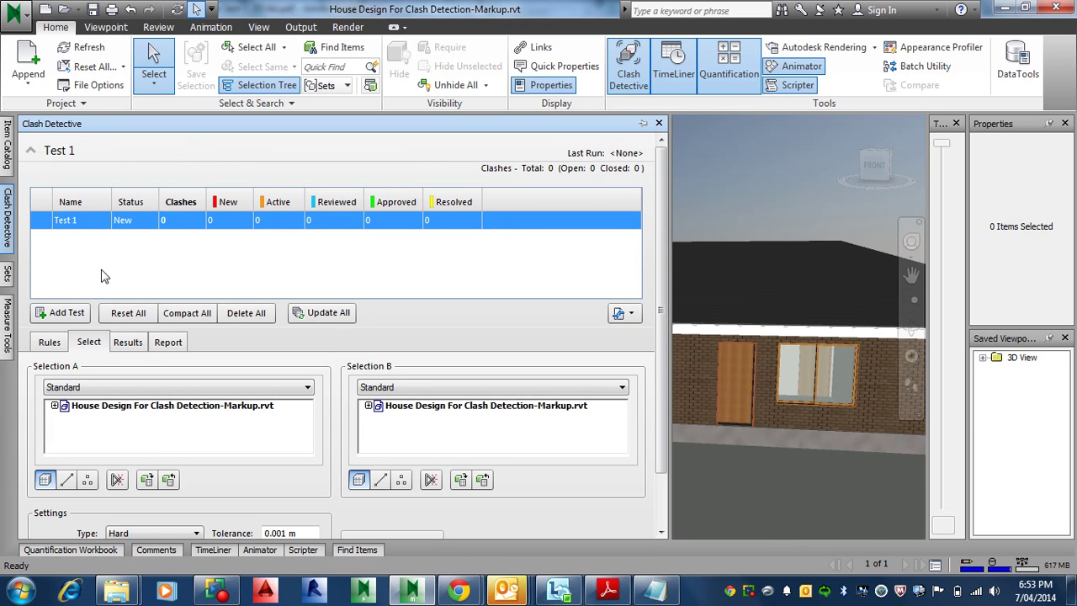
click(84, 220)
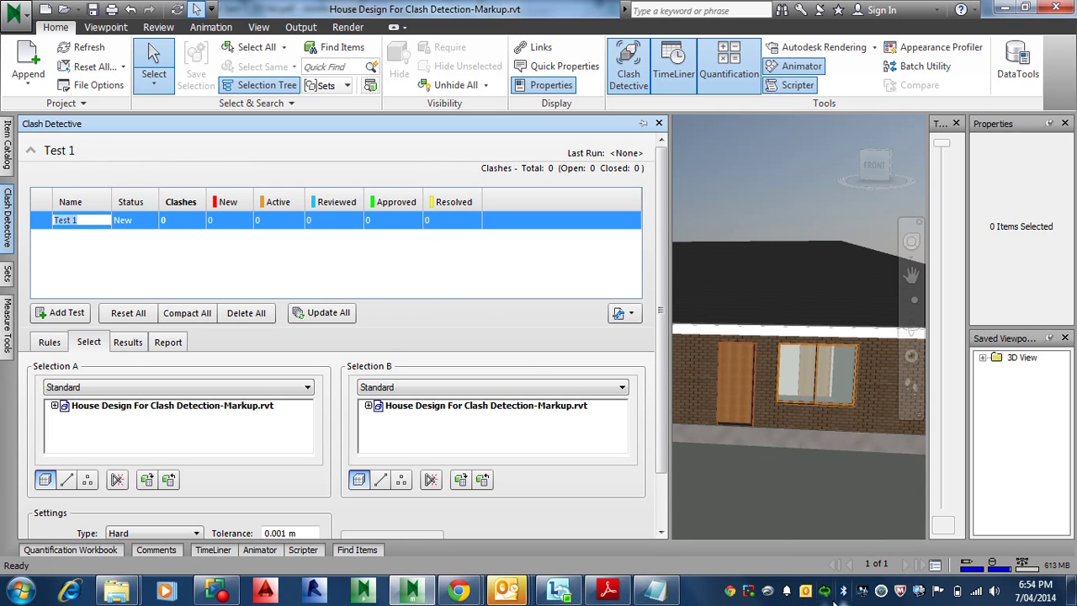
right_click(747, 593)
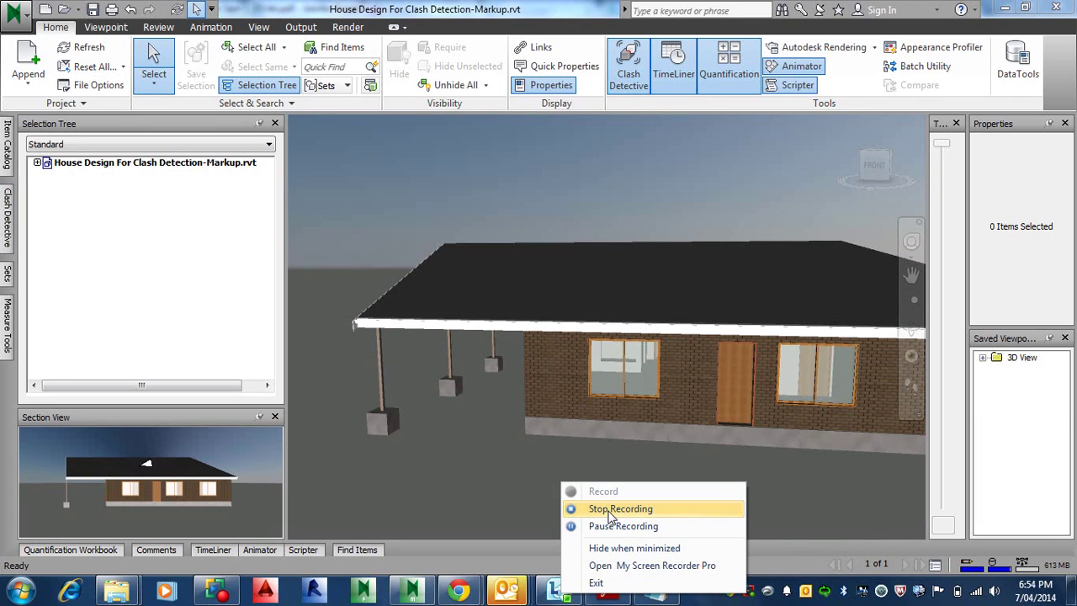